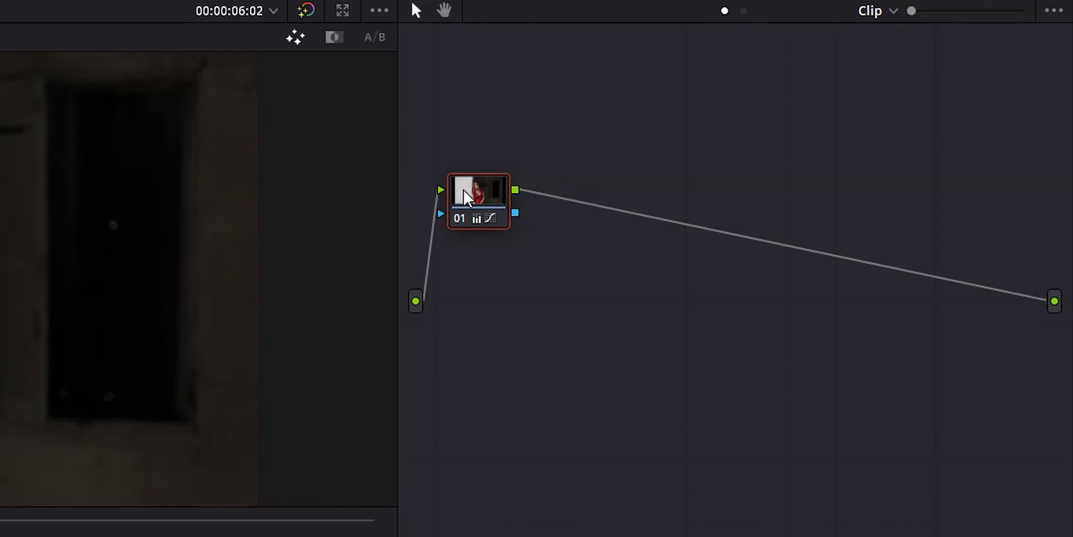
Add a serial node after node 01 and cool its Offset to R 16.26, G 26.29, B 34.30.
key("alt+s")
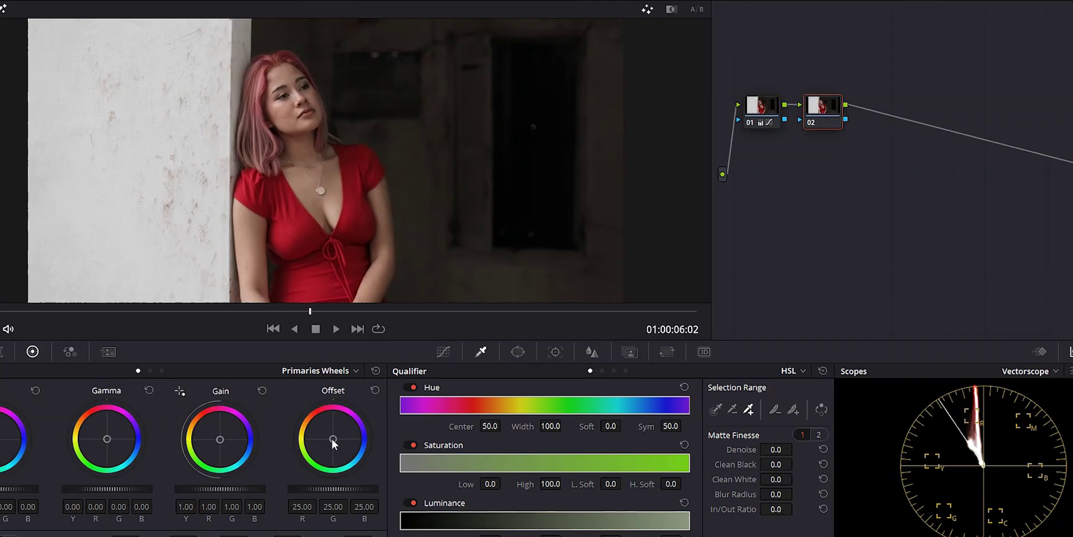
left_click_drag(333, 442, 338, 443)
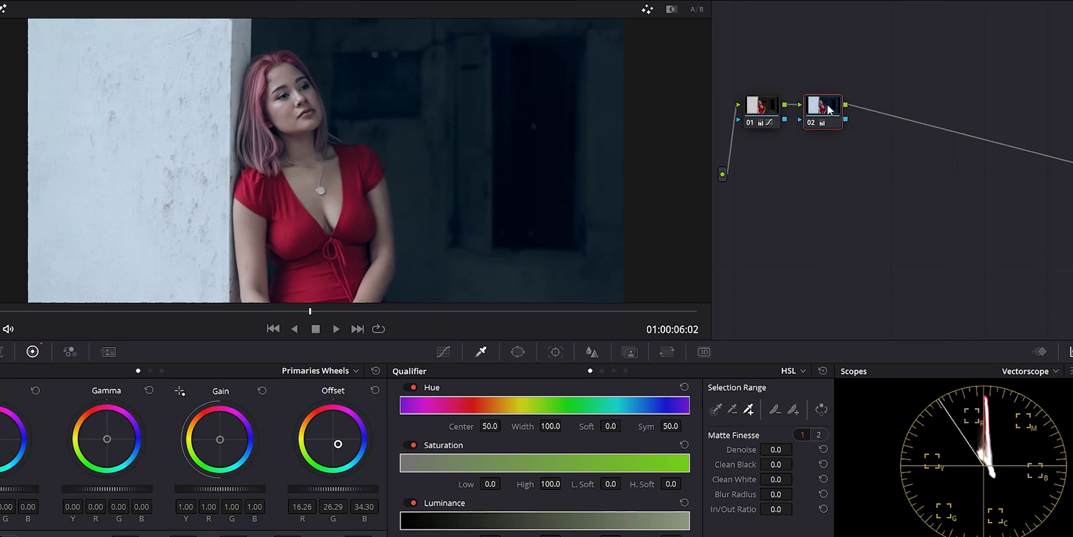
Isolate the skin on a new serial node with the HSL qualifier, using Denoise 10.8, Clean Black 8.2, Clean White 10.6 and Blur Radius 45.0.
key("alt+s")
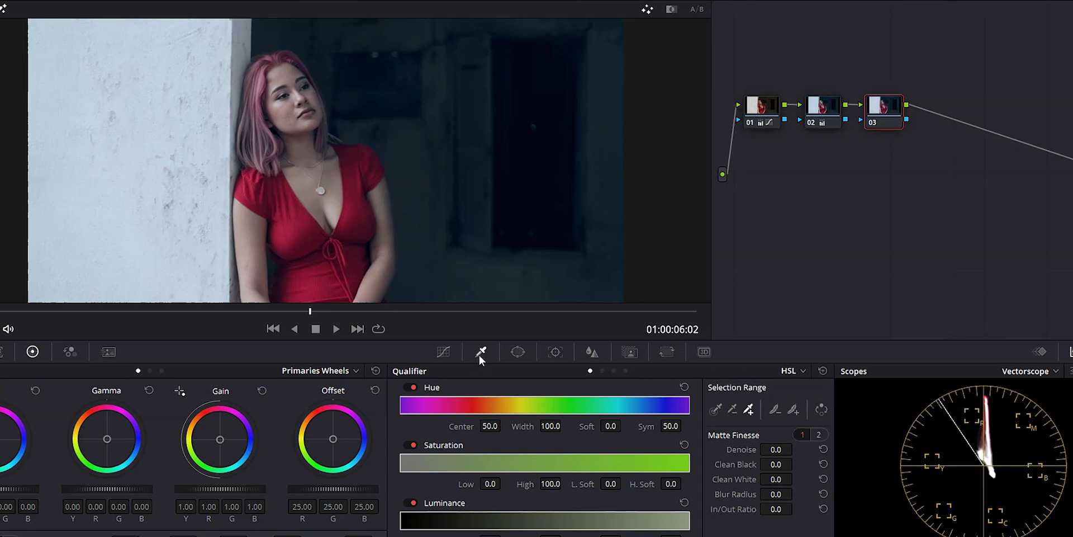
left_click(716, 409)
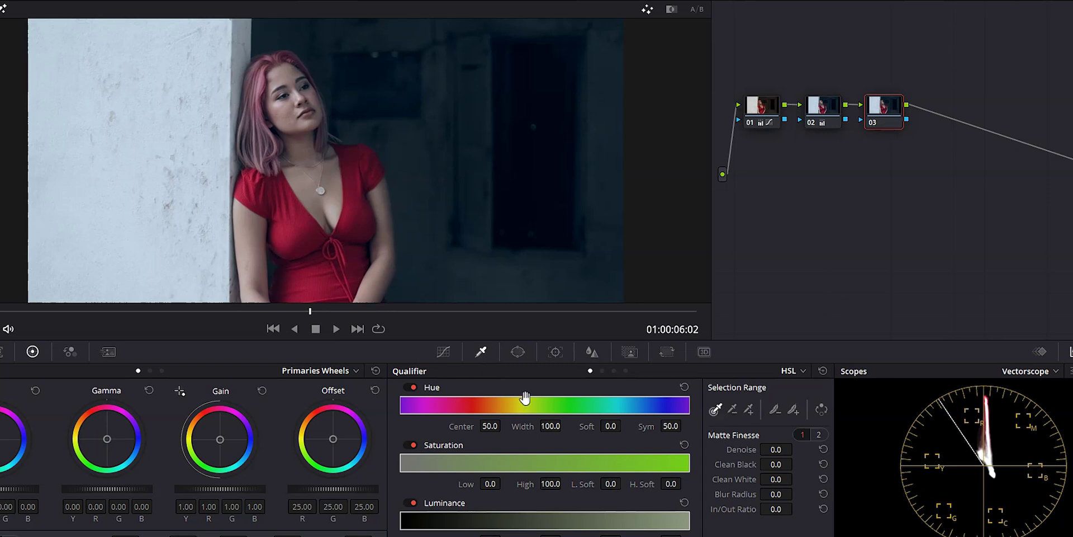
left_click(312, 196)
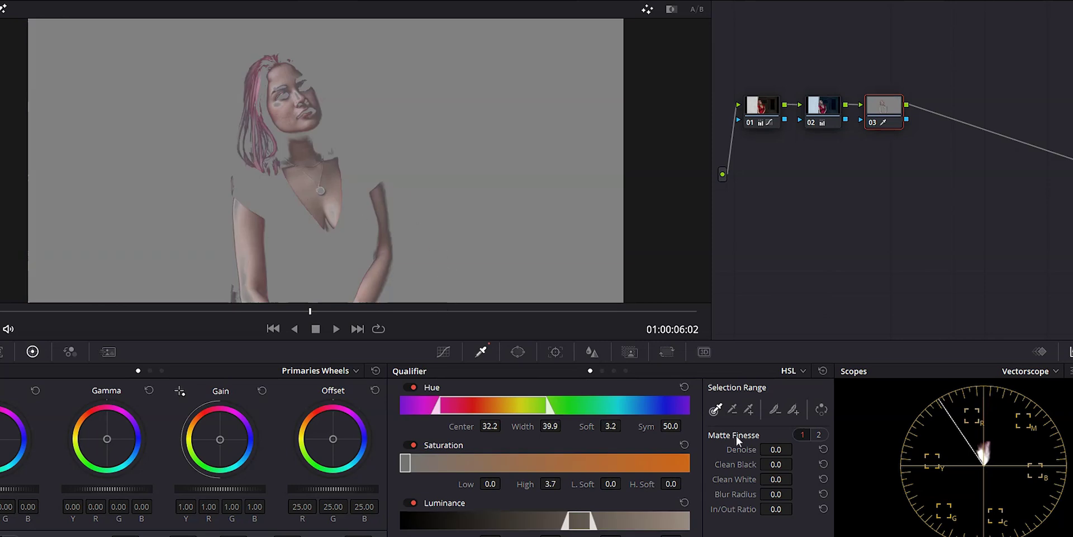
left_click_drag(770, 450, 833, 469)
left_click_drag(767, 480, 796, 493)
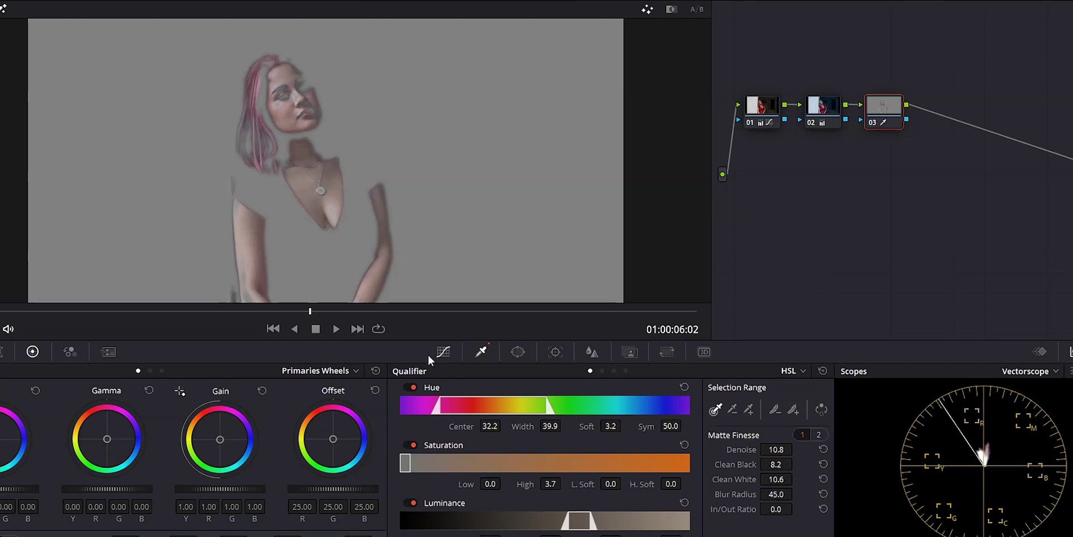
Try a circular window on the skin node, remove it, and warm the node's Offset to R 28.07, G 24.20, B 19.57.
left_click(516, 354)
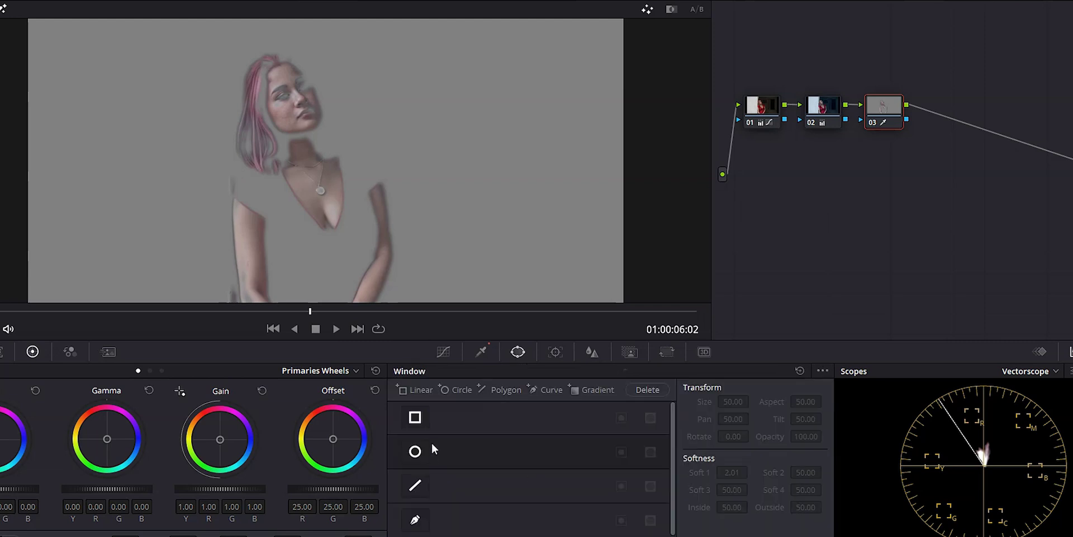
left_click(415, 450)
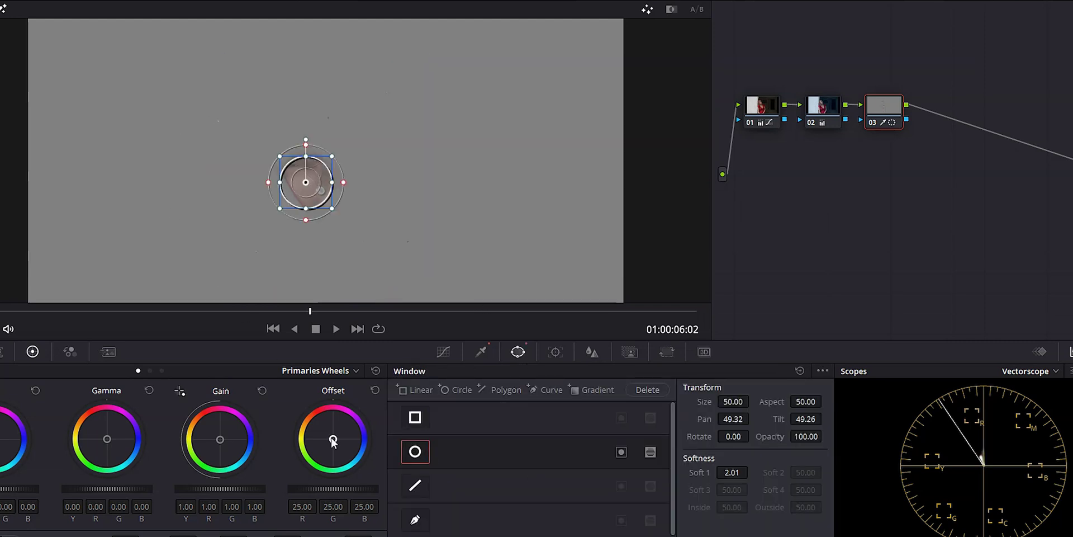
left_click_drag(333, 440, 330, 436)
left_click(428, 452)
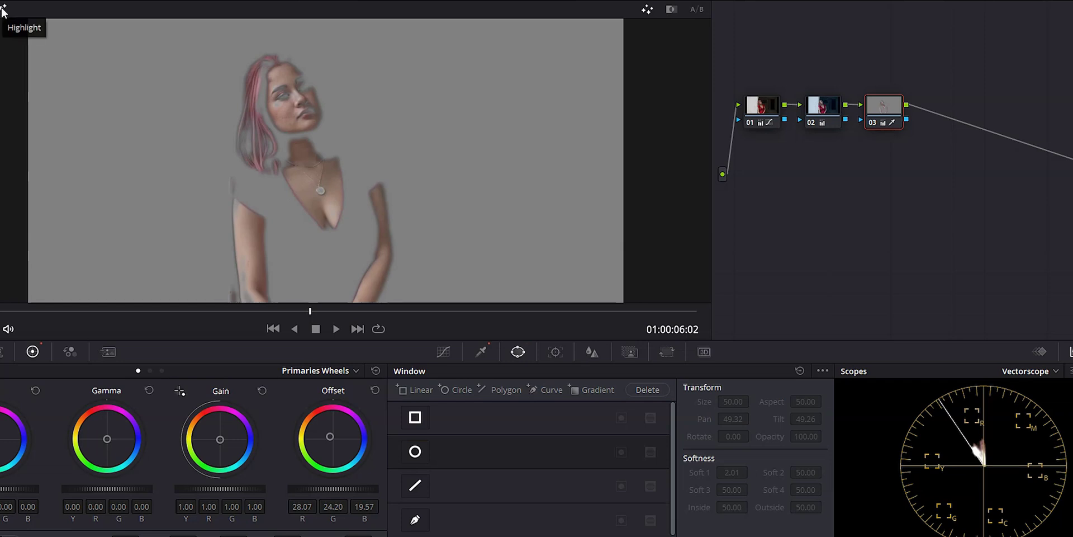
key("shift+h")
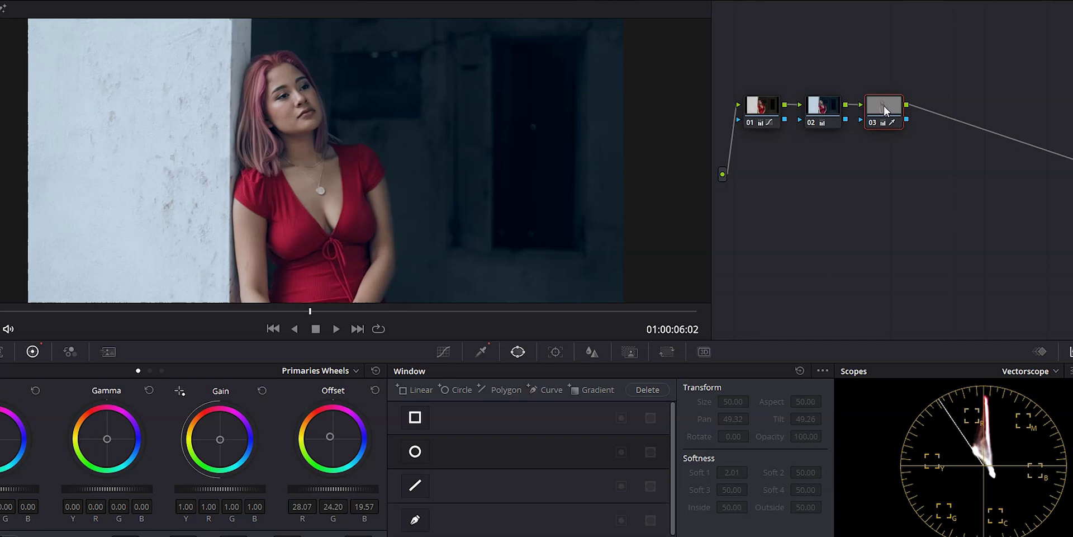
Warm node 02's Offset to R 31.67, G 23.03, B 17.03 and highlight node 03's skin selection to check it.
mouse_move(884, 105)
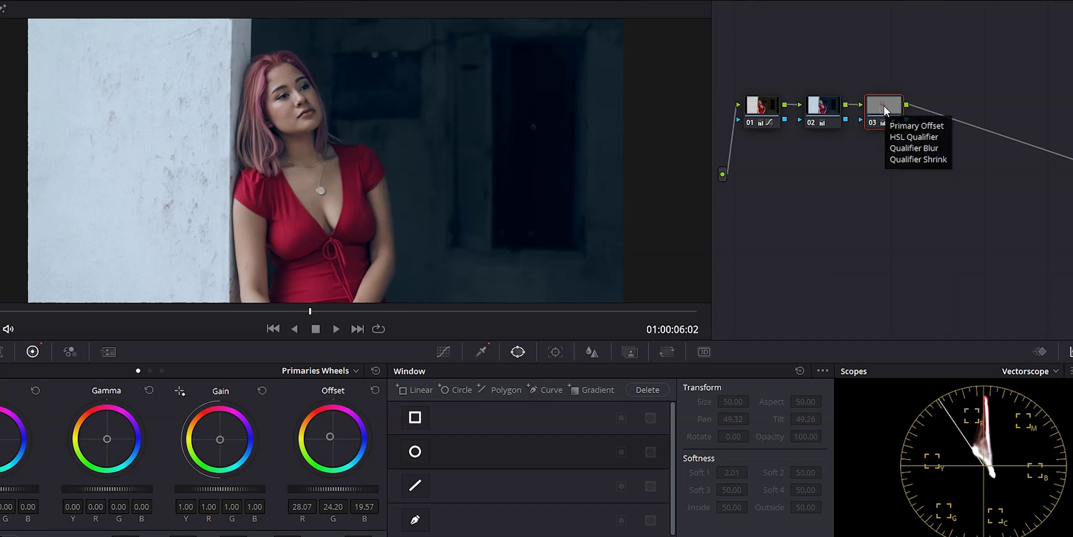
left_click(823, 106)
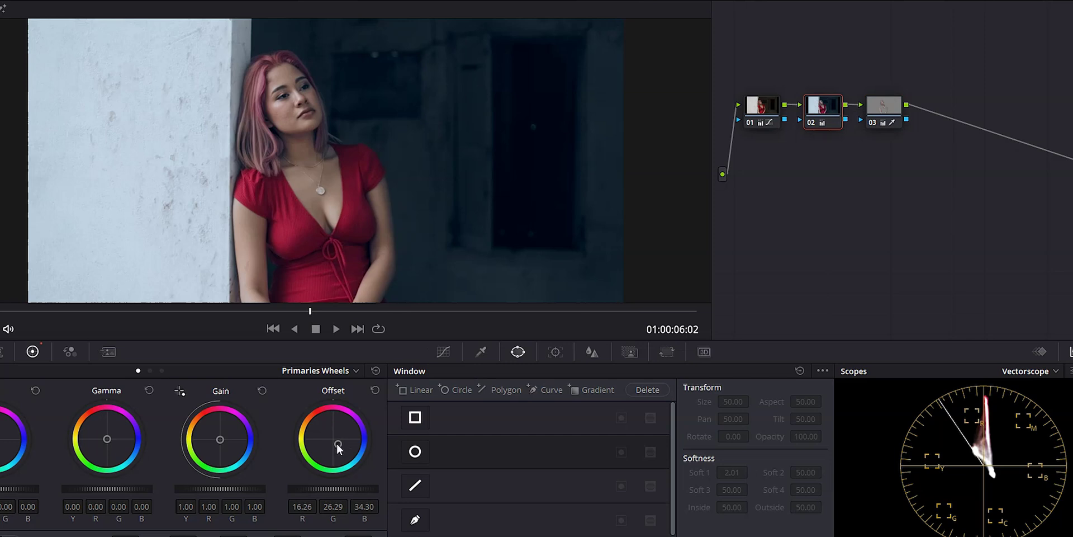
left_click_drag(338, 445, 328, 434)
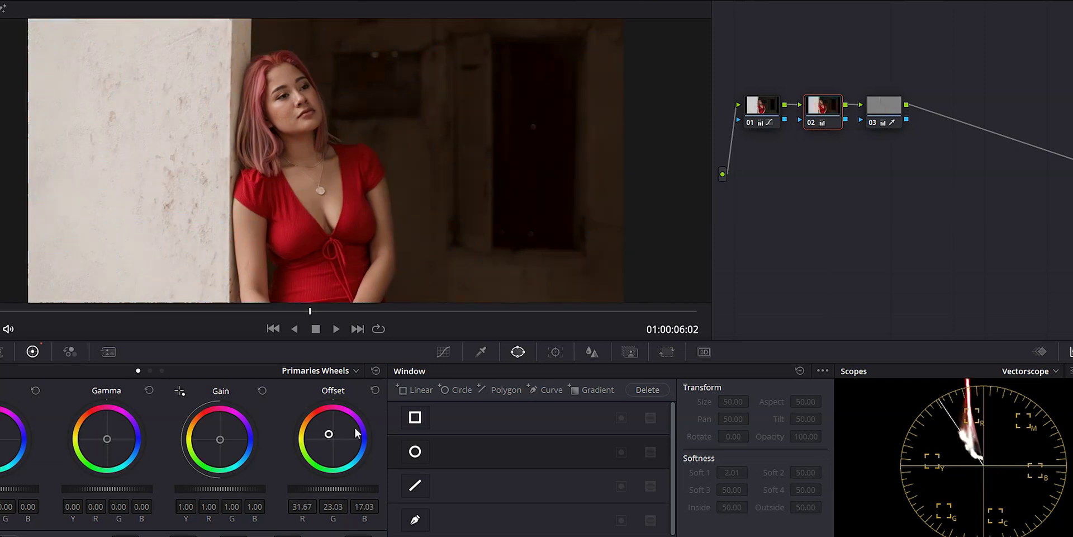
left_click(884, 103)
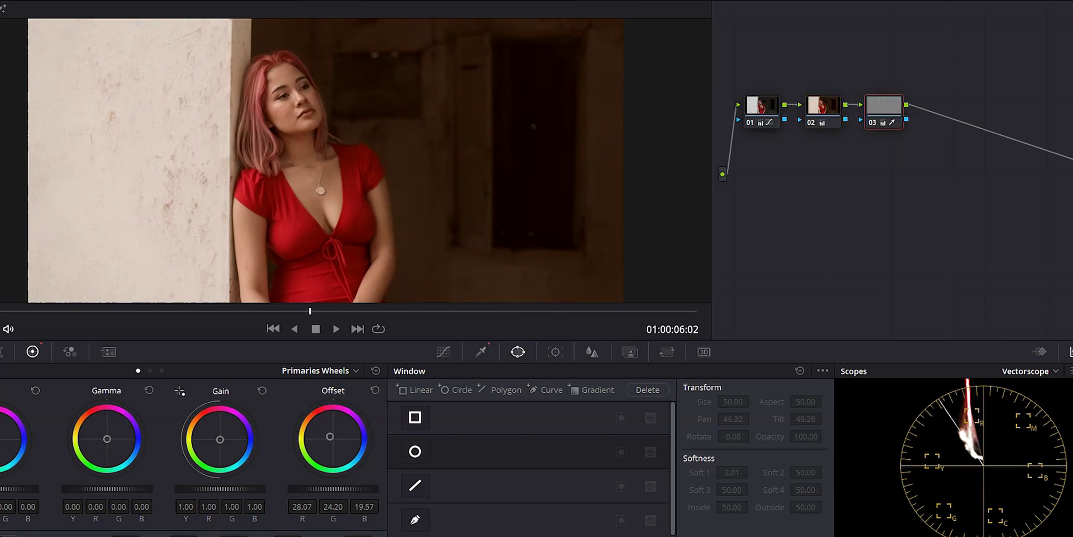
left_click(4, 9)
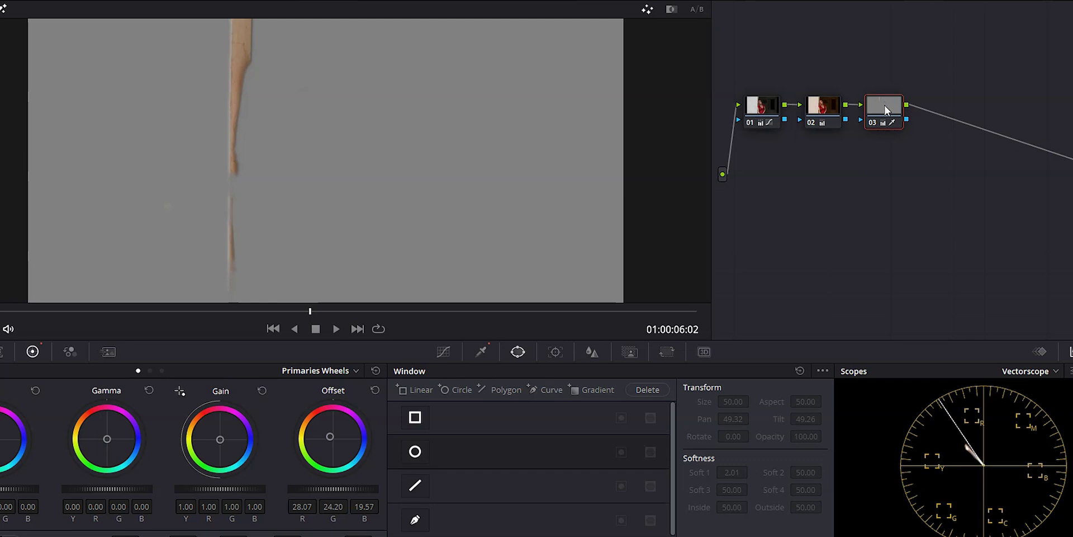
Delete node 03 and cool node 02's Offset to about R 20.25, G 24.73, B 29.43.
key("Delete")
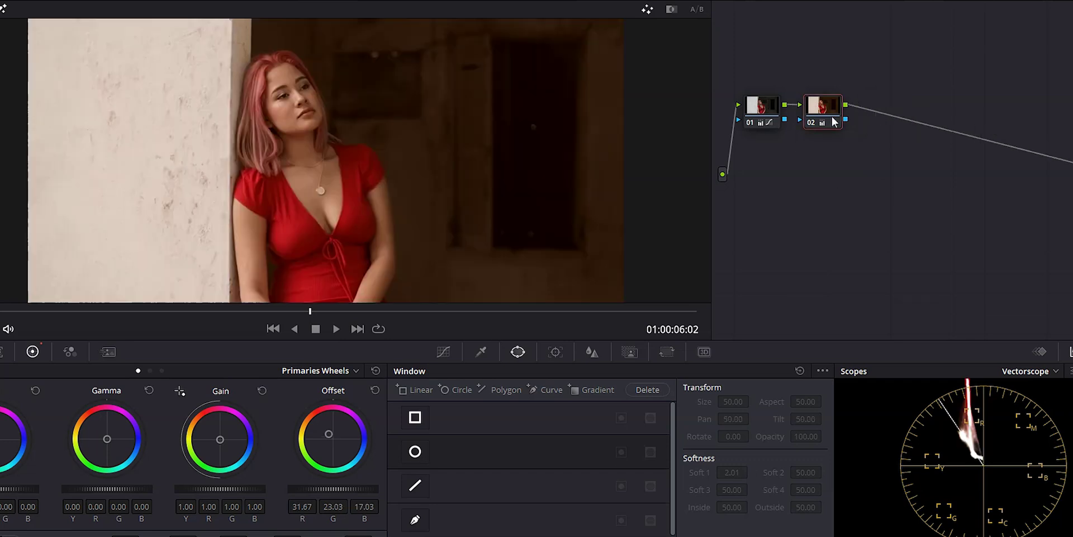
left_click_drag(330, 432, 336, 441)
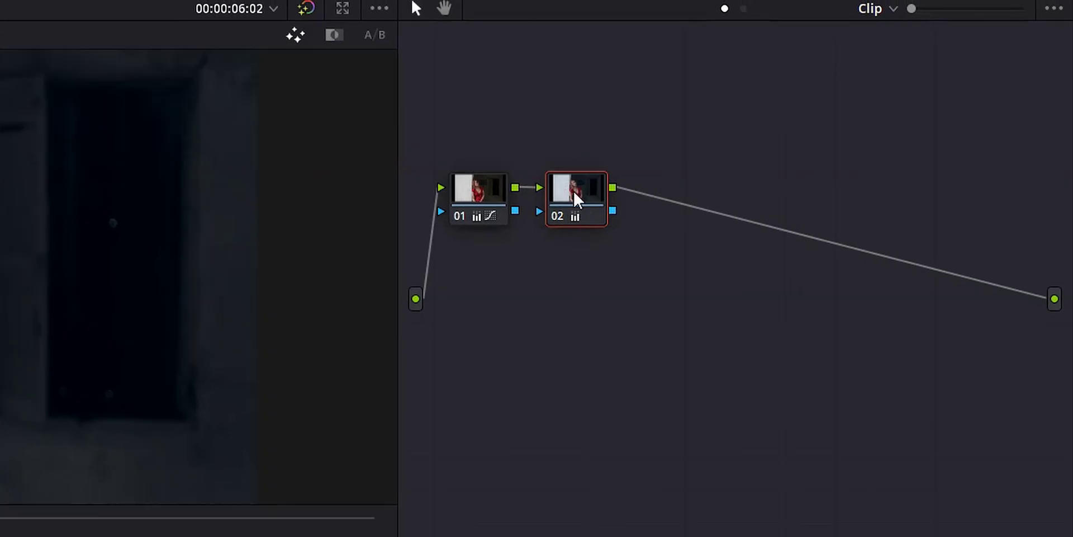
Add a parallel node alongside node 02.
right_click(574, 192)
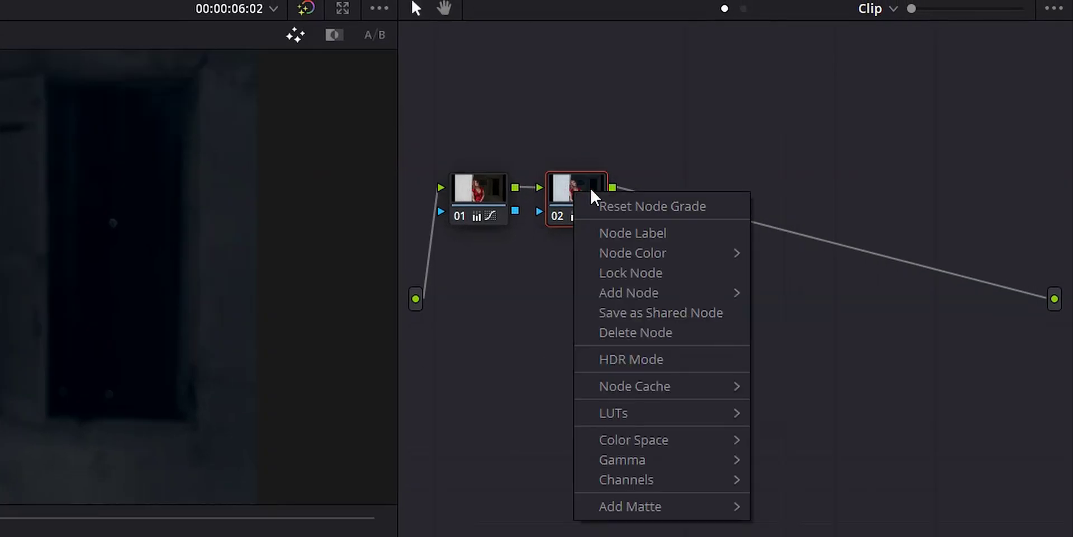
mouse_move(660, 295)
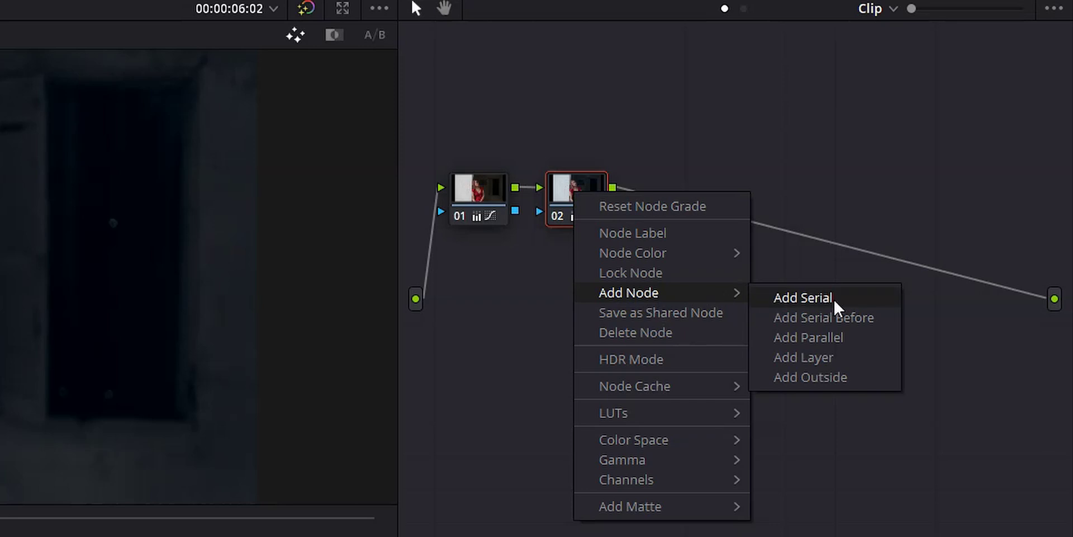
left_click(814, 338)
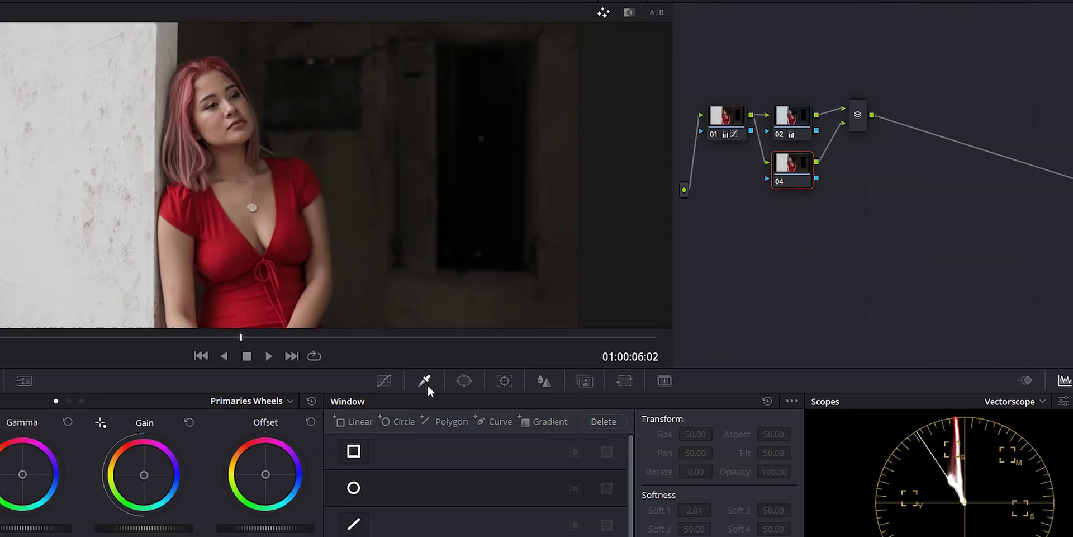
Isolate the skin on the parallel node with the HSL qualifier, using Denoise 6.8, Clean Black 9.2, Clean White 10.4 and Blur Radius 45.2.
left_click(428, 383)
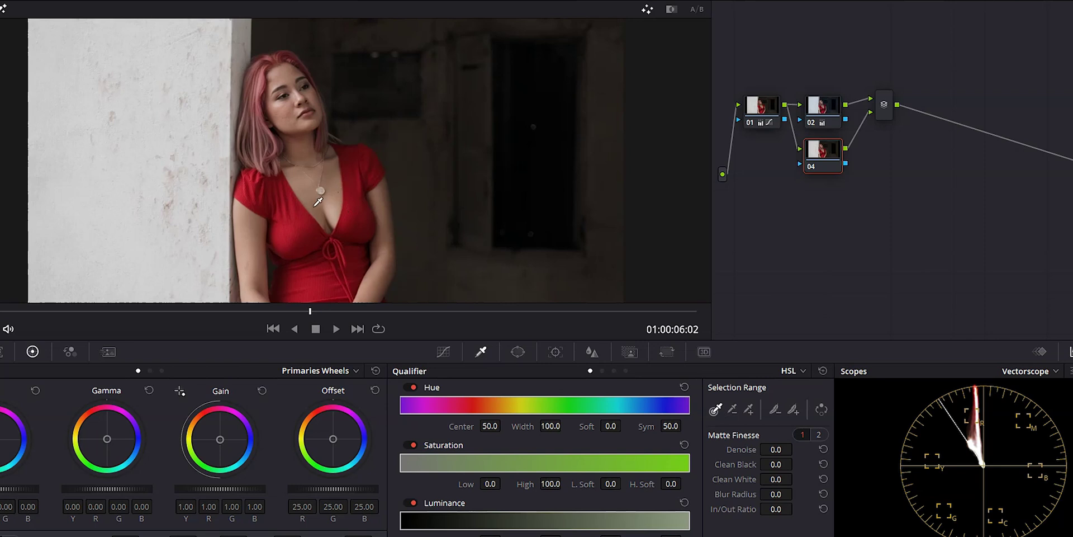
left_click(316, 200)
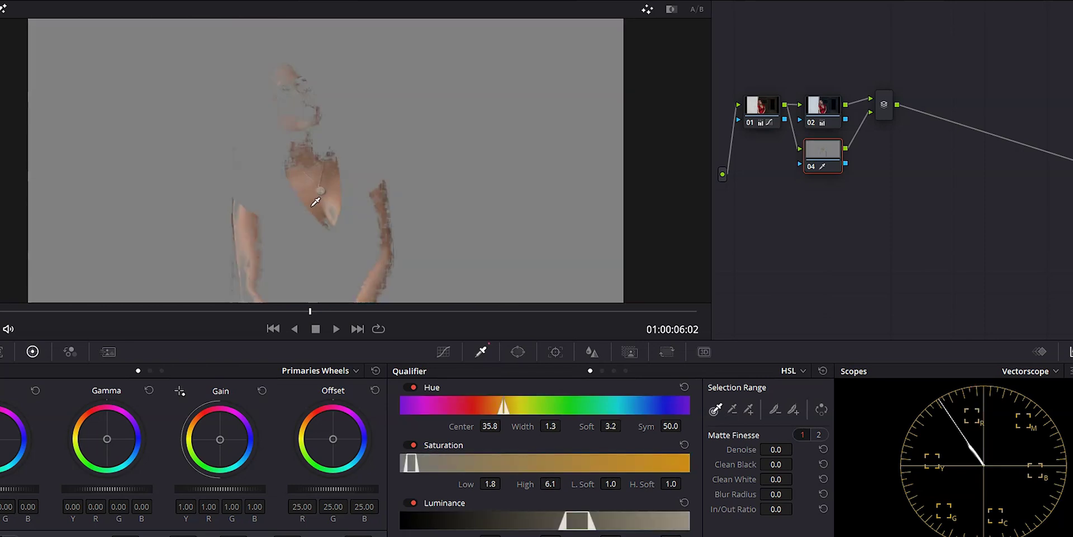
left_click(793, 410)
left_click(295, 122)
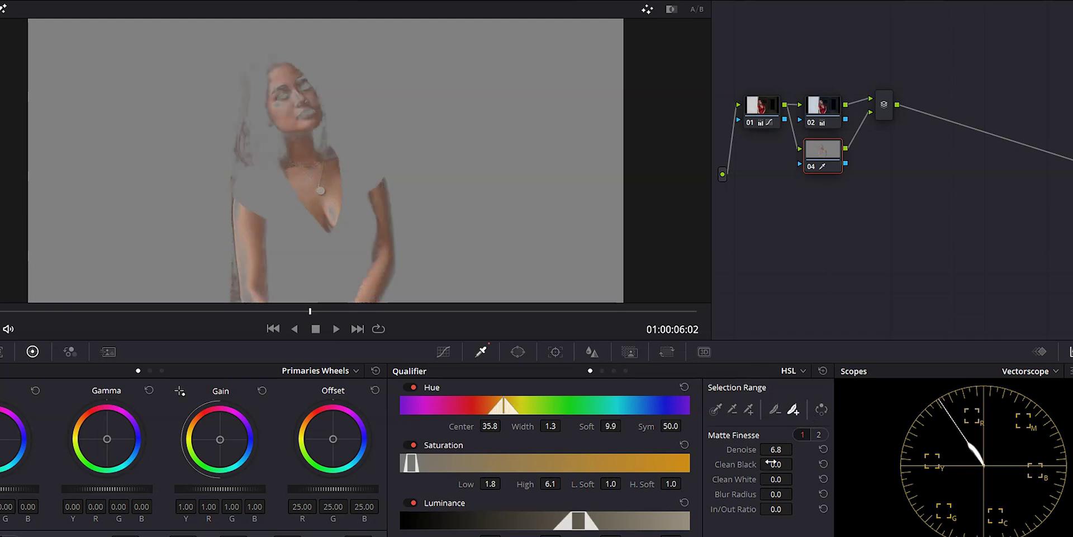
left_click_drag(771, 464, 796, 493)
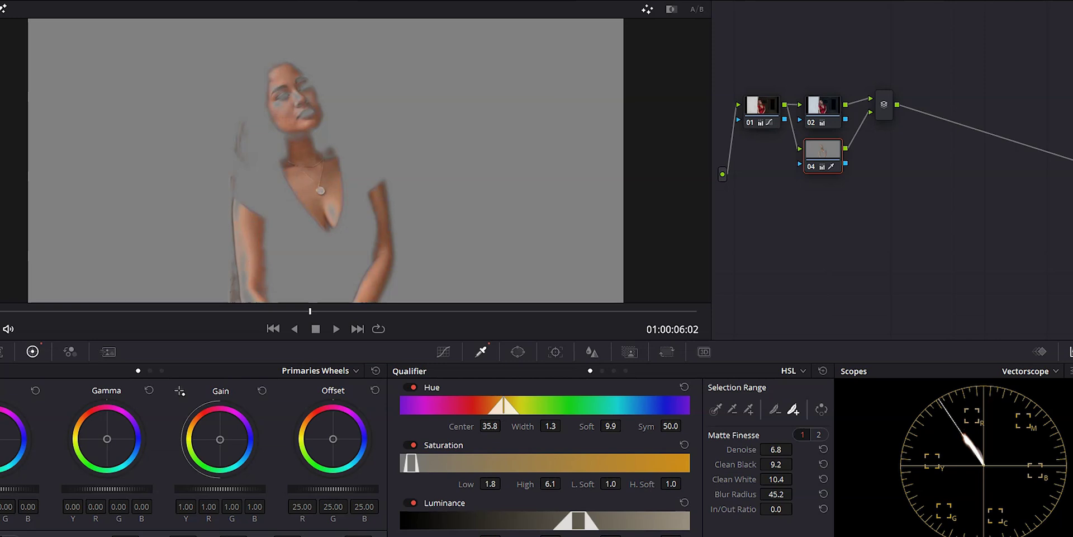
key("shift+h")
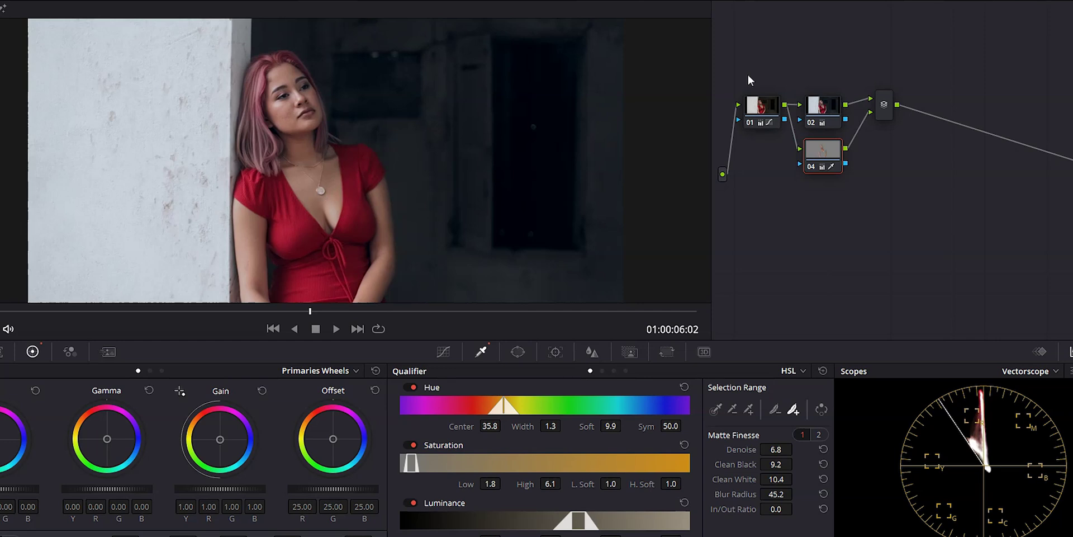
Shift node 02's Offset to green at R 15.88, G 26.73, B 15.25 and highlight node 04's skin selection to check it.
left_click(825, 111)
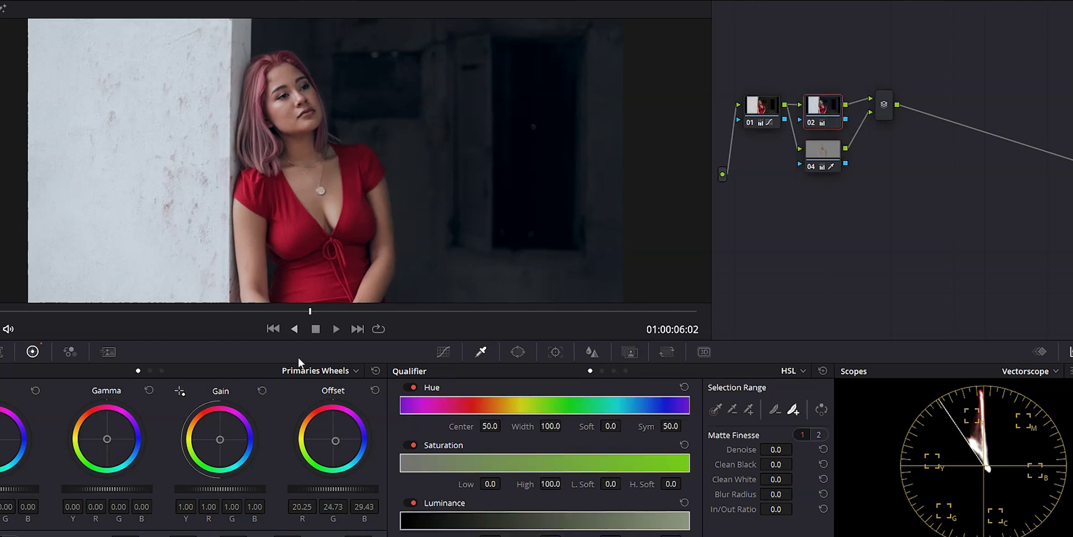
left_click_drag(335, 441, 328, 443)
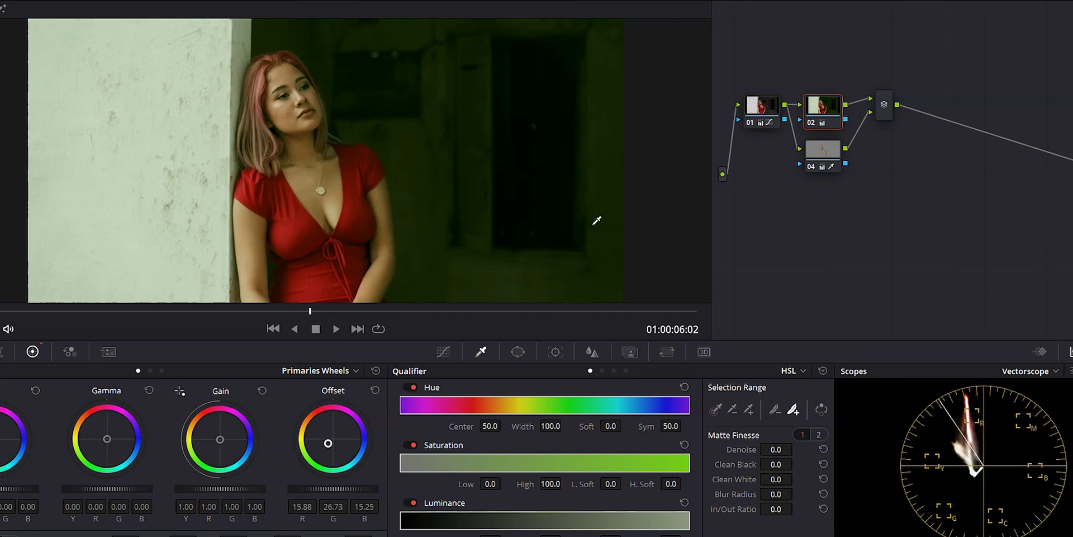
left_click(826, 152)
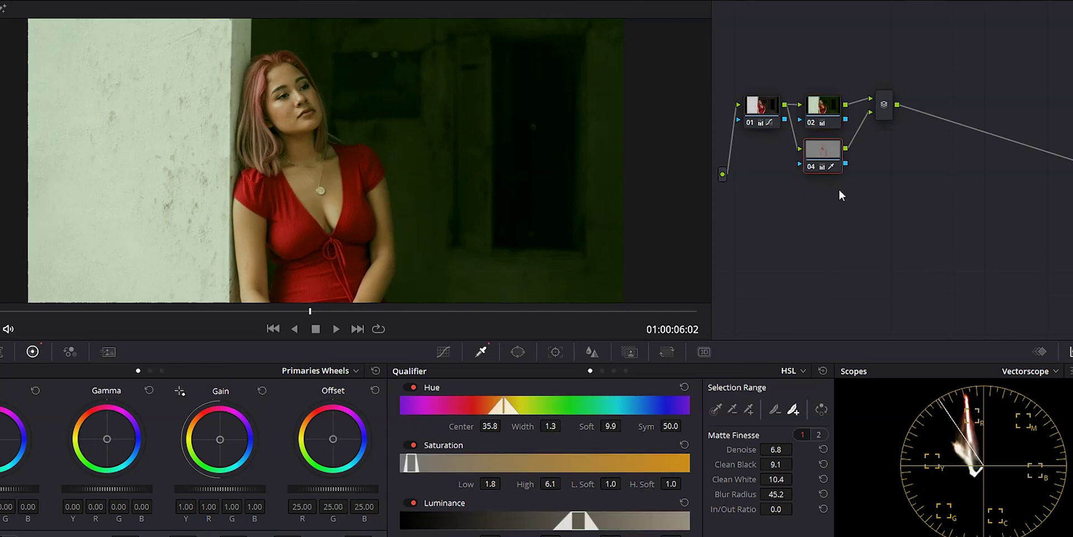
key("shift+h")
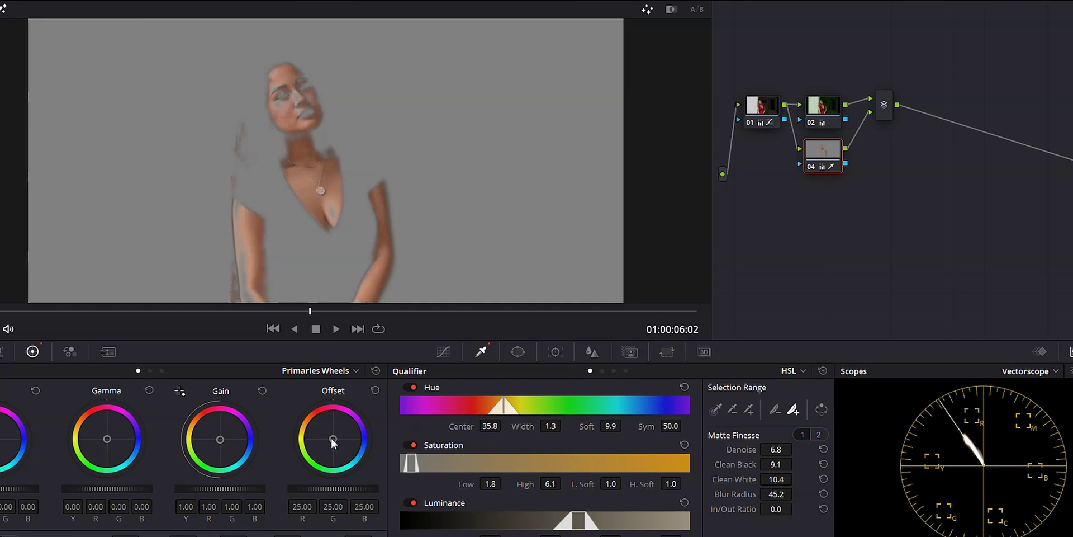
Bring node 02's Offset close to neutral at R 20.25, G 23.92, B 23.19.
left_click_drag(332, 440, 332, 440)
left_click(822, 106)
left_click_drag(329, 446, 333, 440)
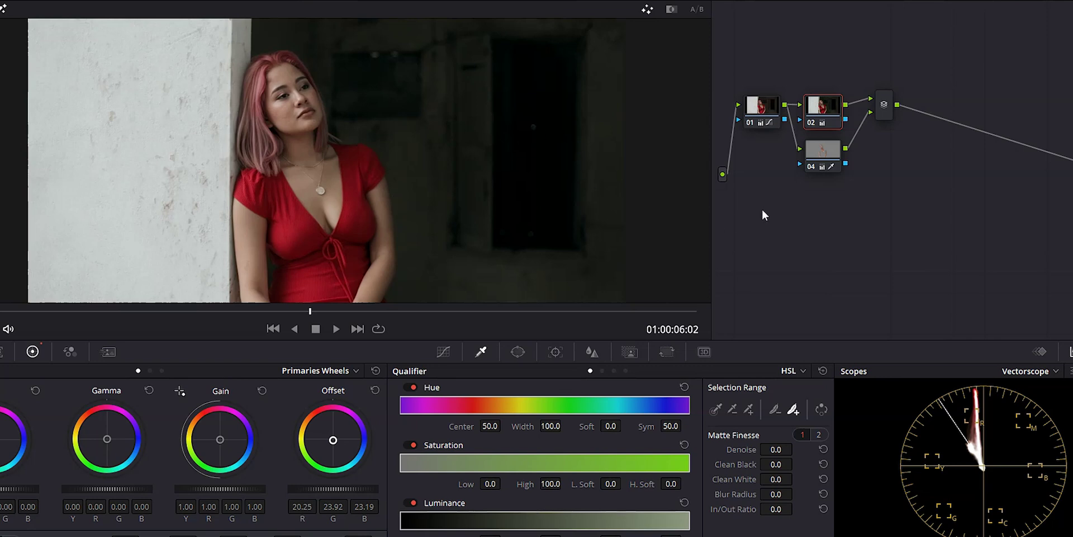
Delete nodes 02 and 04 together with their mixer, keeping only node 01.
left_click_drag(822, 65, 914, 187)
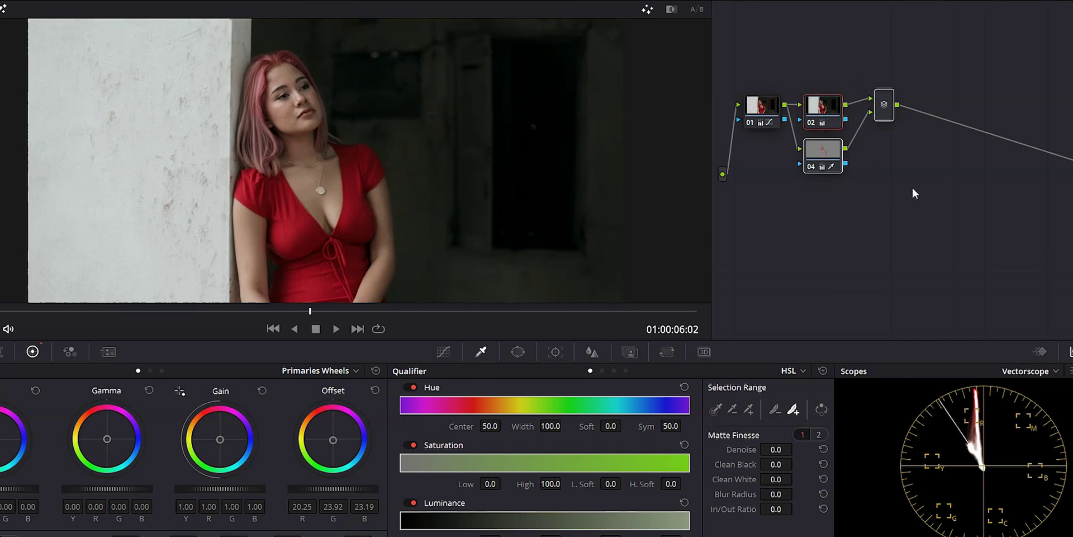
key("Delete")
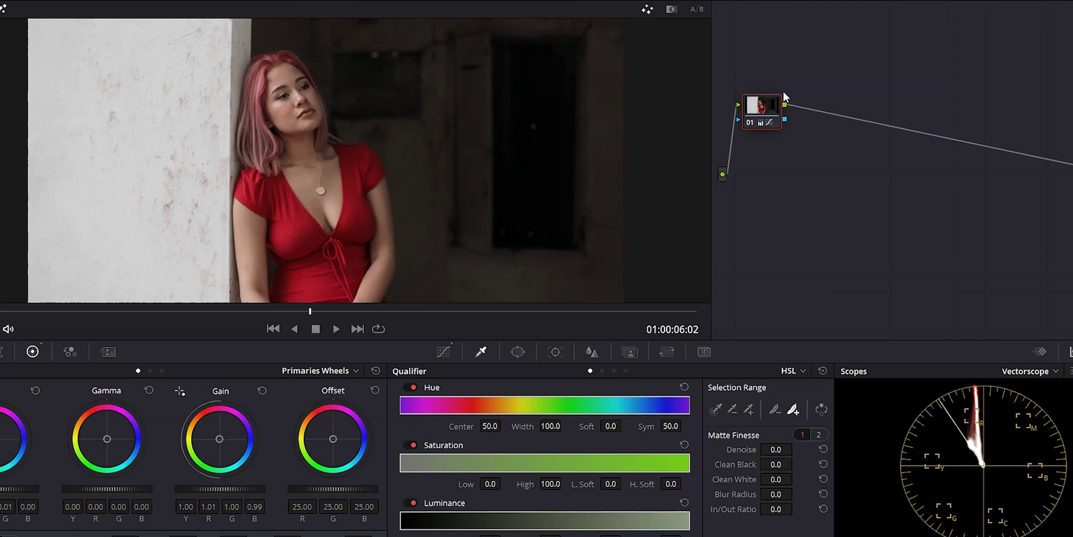
Add a serial node after node 01, add a layer node to it, and isolate the skin on the layer node with the HSL qualifier.
key("alt+s")
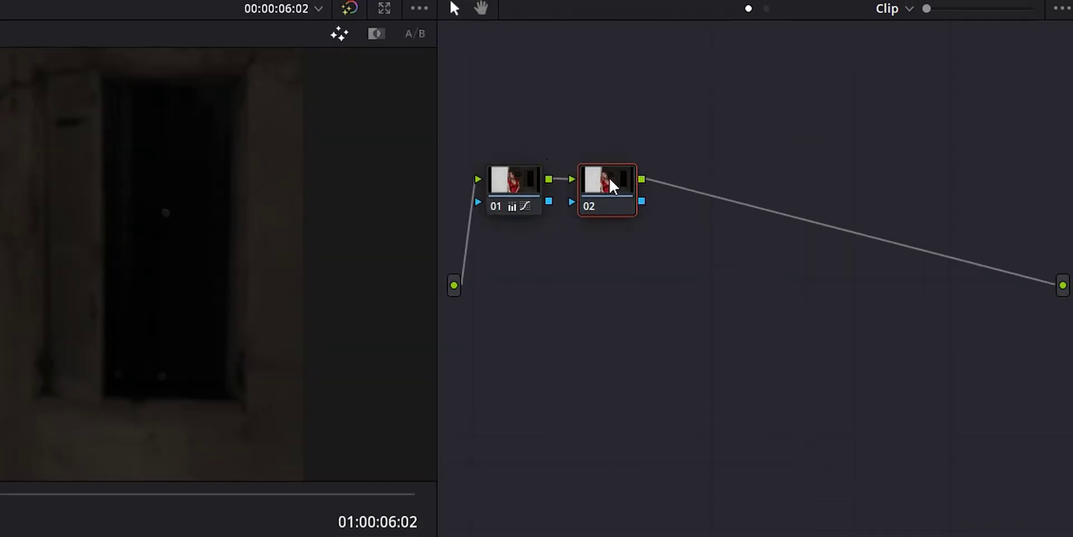
right_click(826, 116)
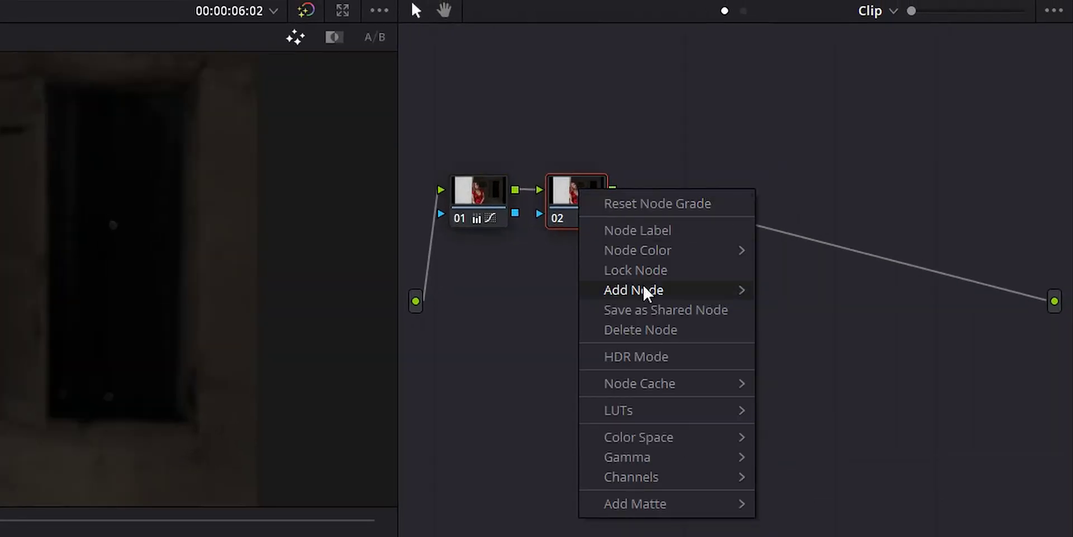
mouse_move(646, 290)
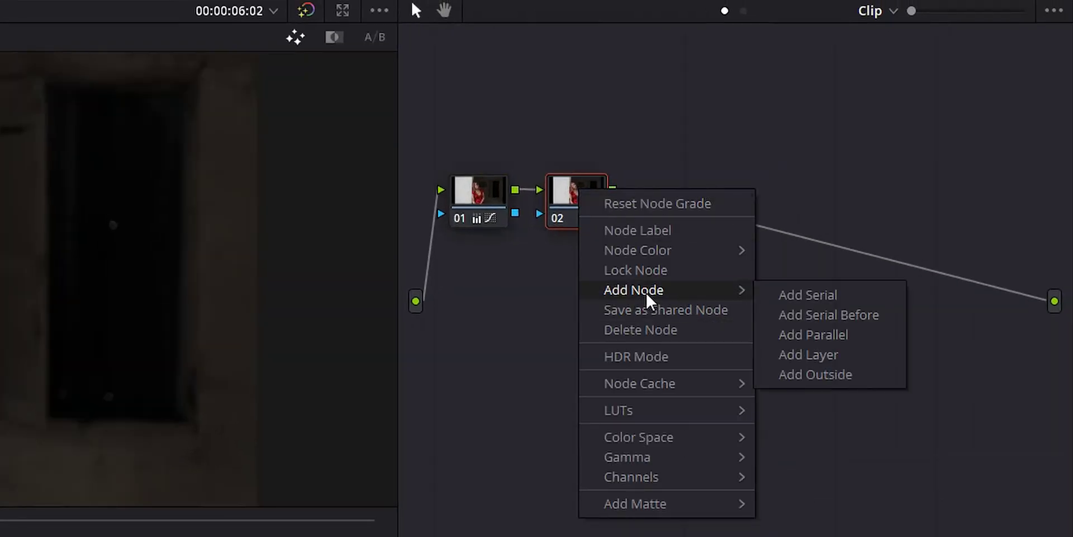
left_click(795, 358)
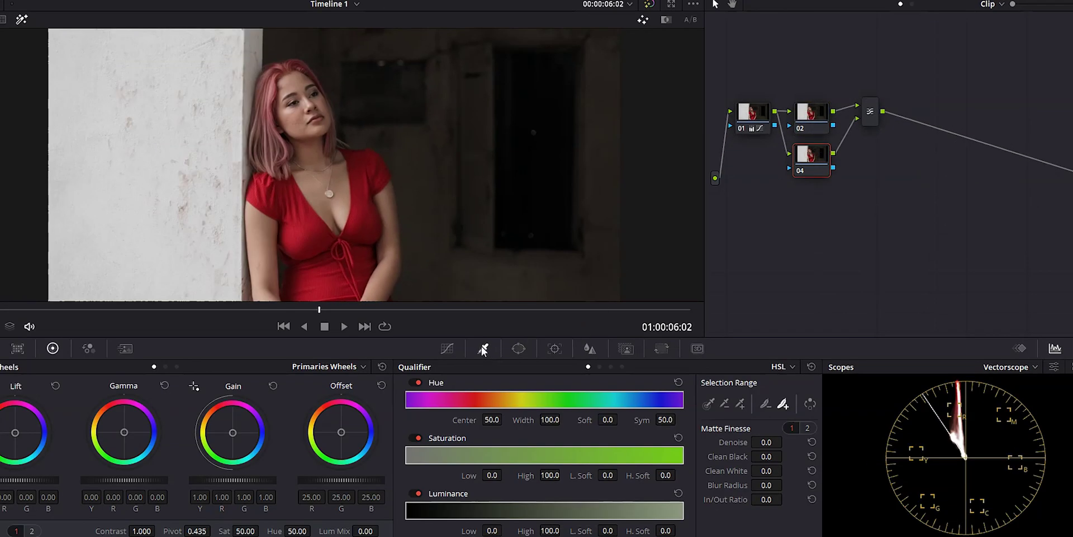
left_click(708, 403)
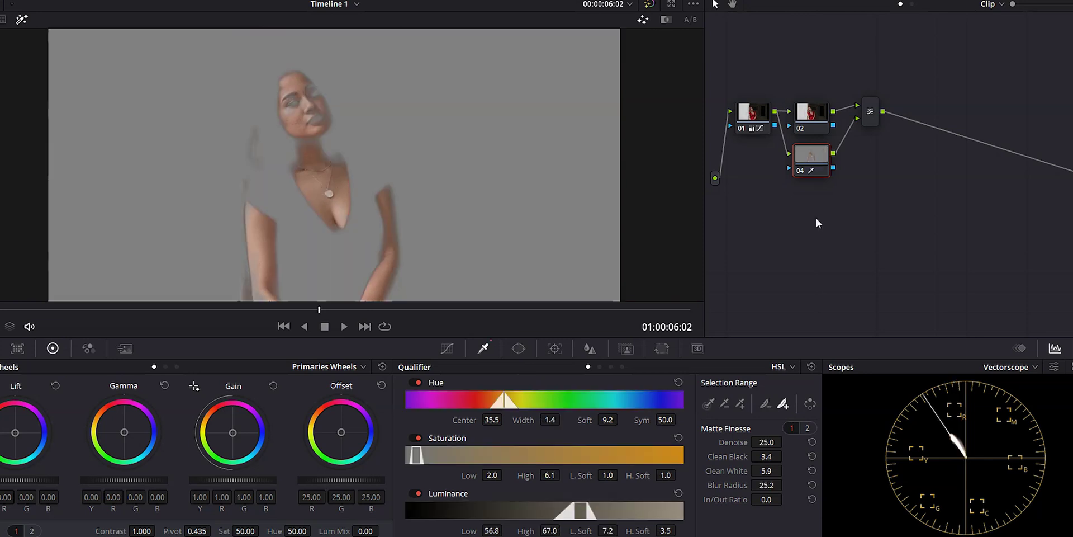
On node 02, shift the Lift toward teal at G 0.01, B 0.03 and warm the Gain to R 1.14, G 0.97, B 0.86.
left_click(810, 119)
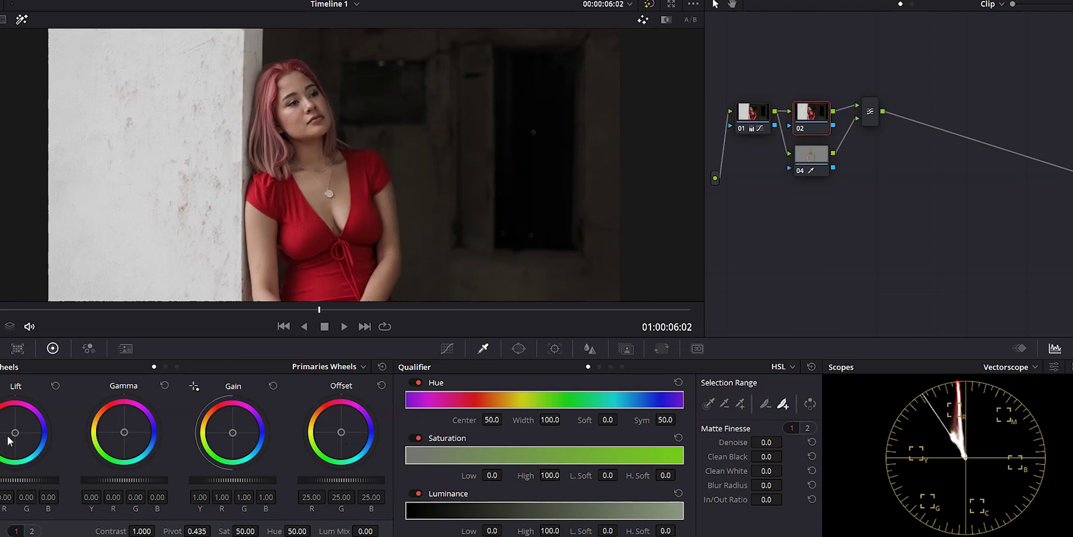
left_click_drag(15, 435, 44, 434)
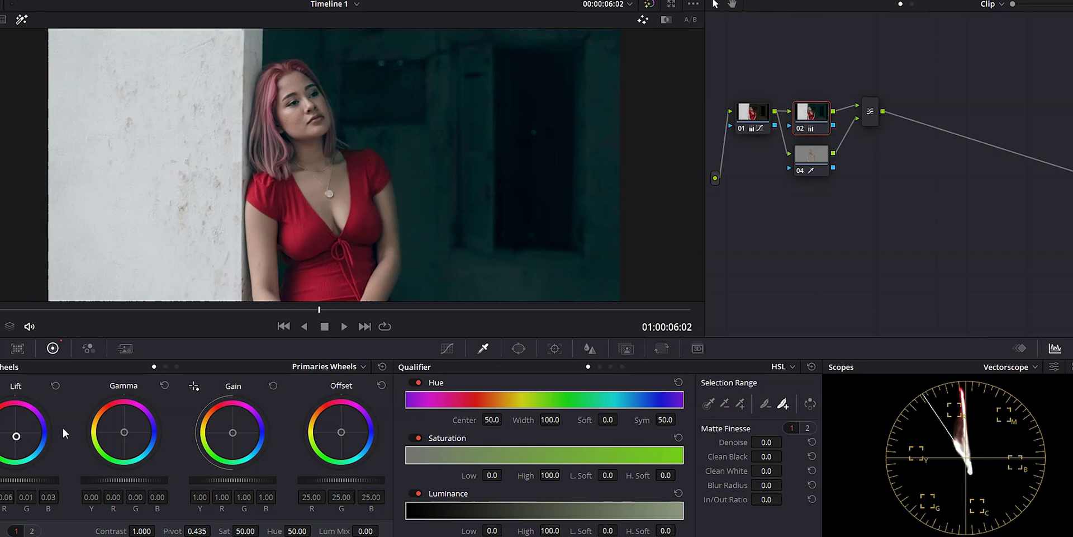
left_click_drag(234, 434, 230, 430)
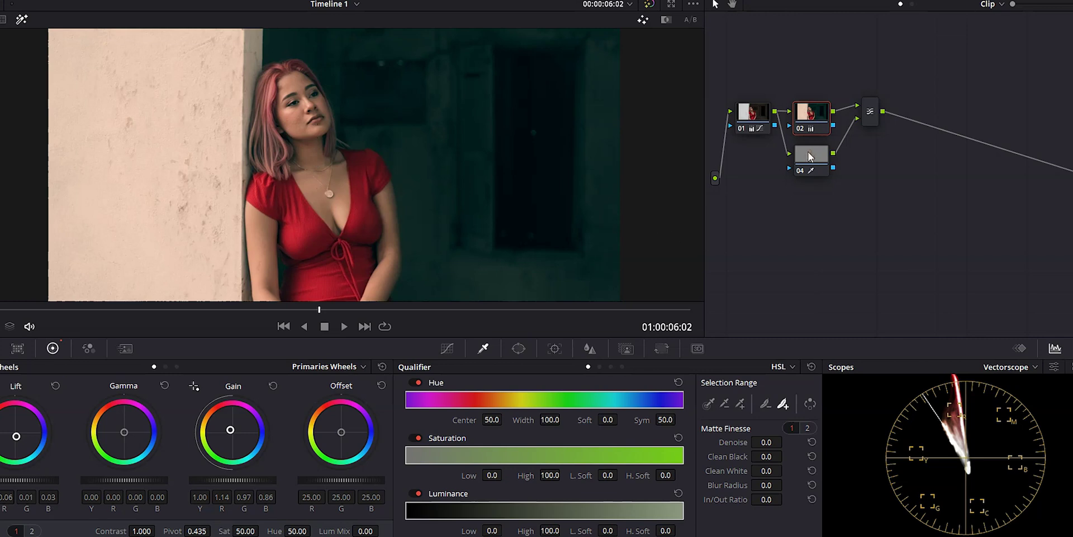
Alternate between node 04's highlighted skin selection and node 02's tinted grade to compare how the layers combine.
left_click(809, 154)
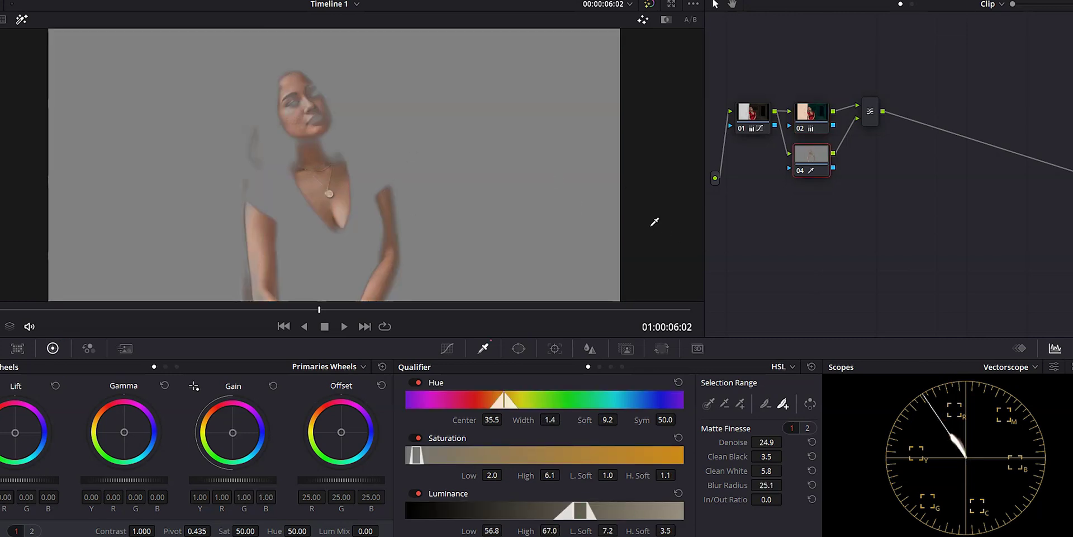
left_click(816, 115)
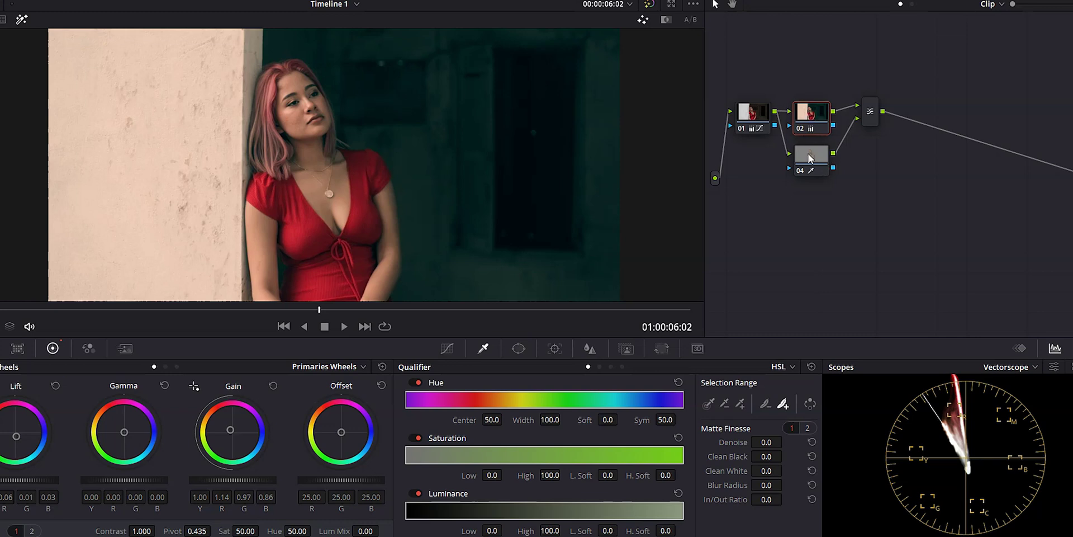
left_click(809, 157)
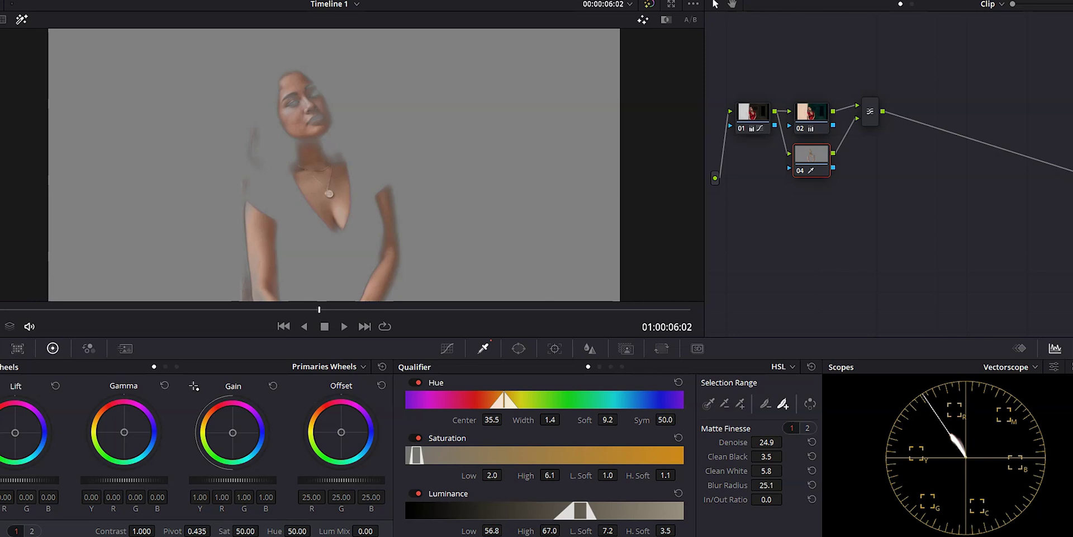
left_click(810, 112)
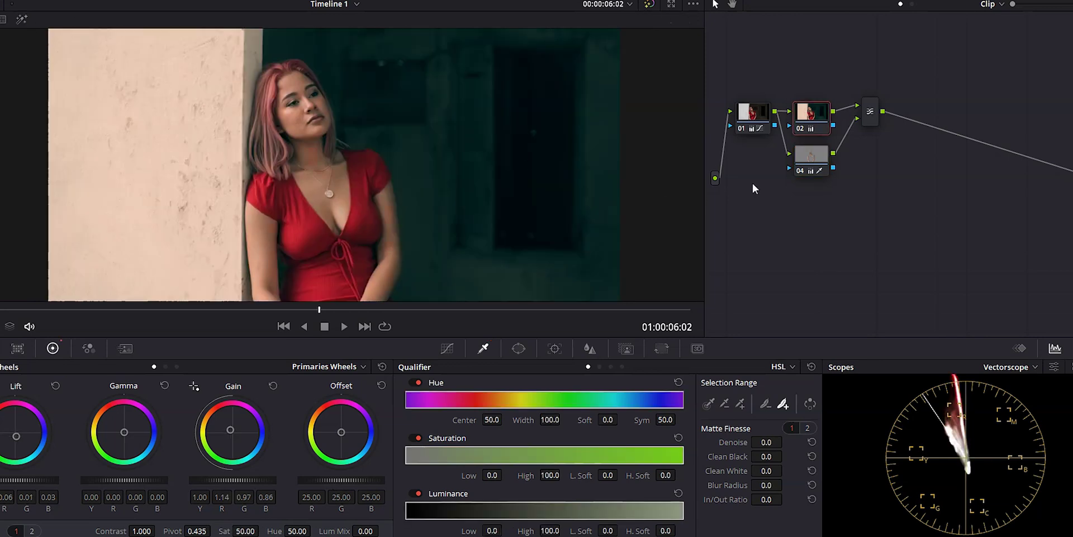
Try raising the skin saturation on node 04 to 87, and reset it to the default.
left_click(807, 160)
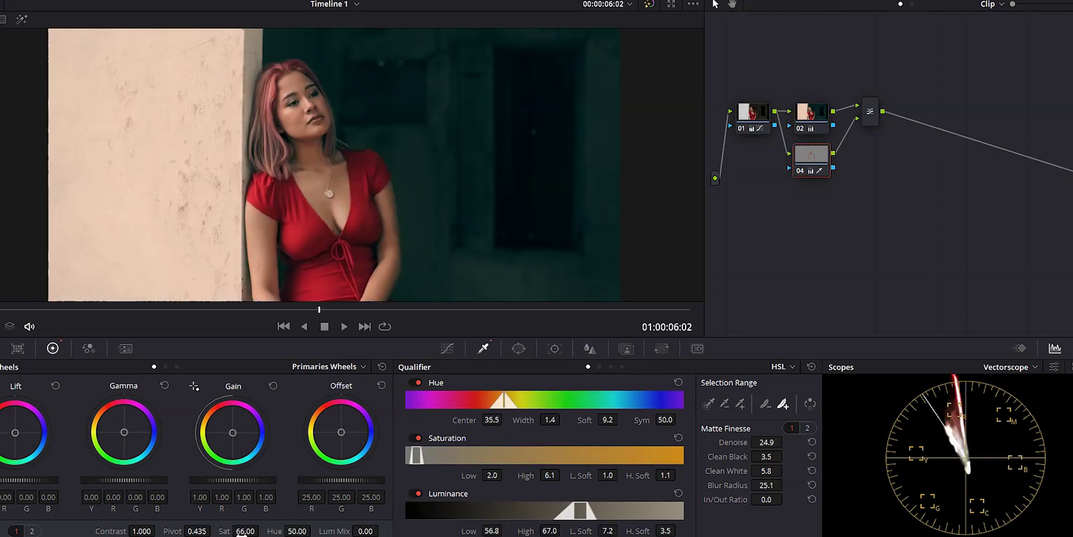
left_click_drag(262, 530, 262, 530)
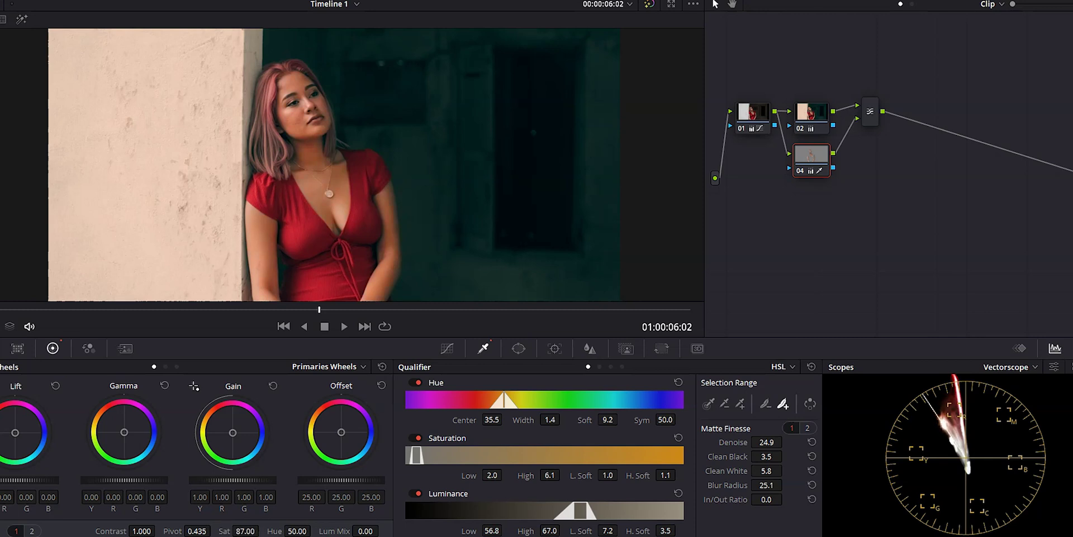
double_click(223, 531)
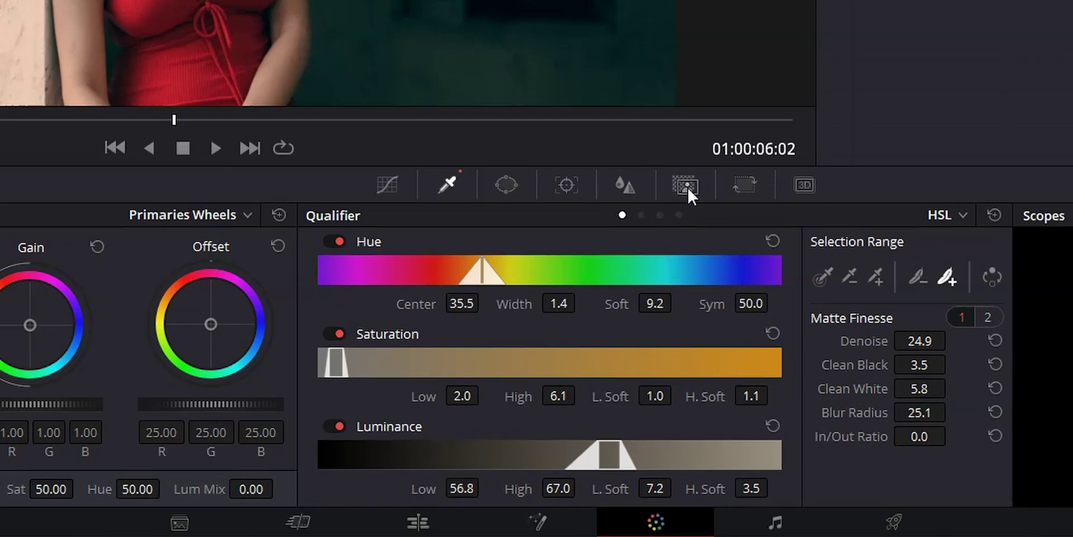
Set the Key Output Gain of node 04 to 0.8 to blend the skin layer with the tint.
left_click(687, 186)
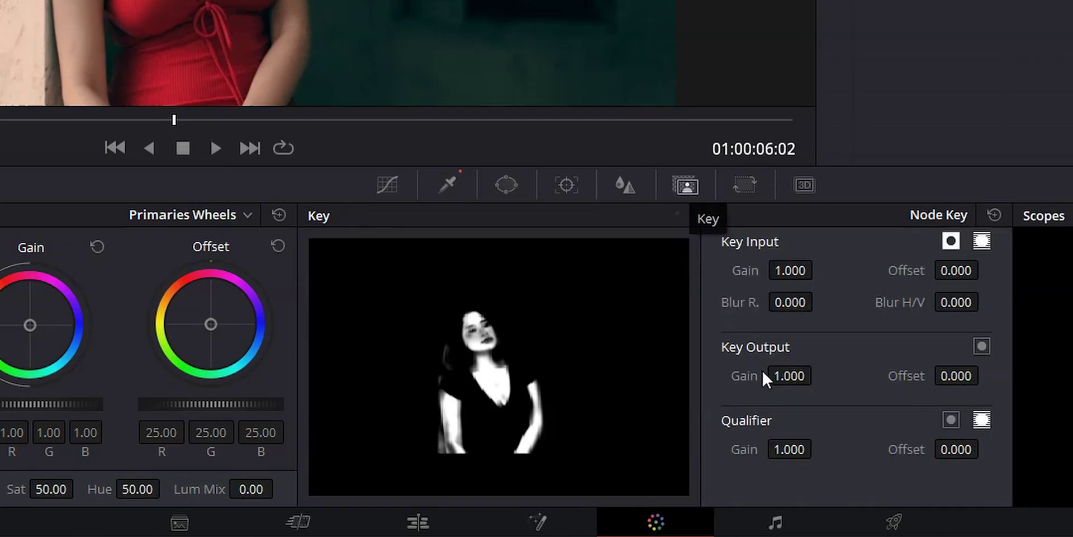
double_click(797, 378)
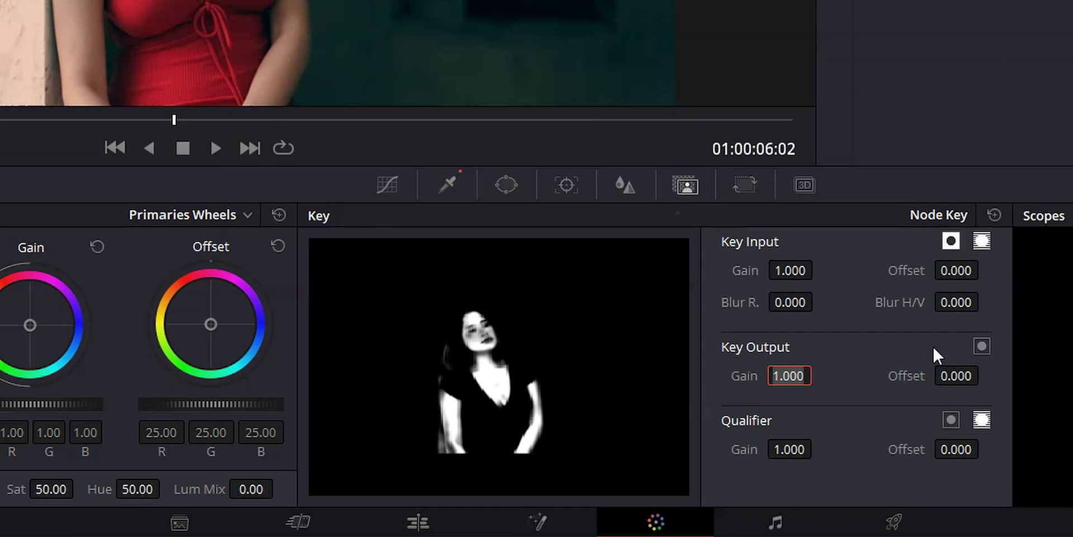
key("BackSpace")
type(".8")
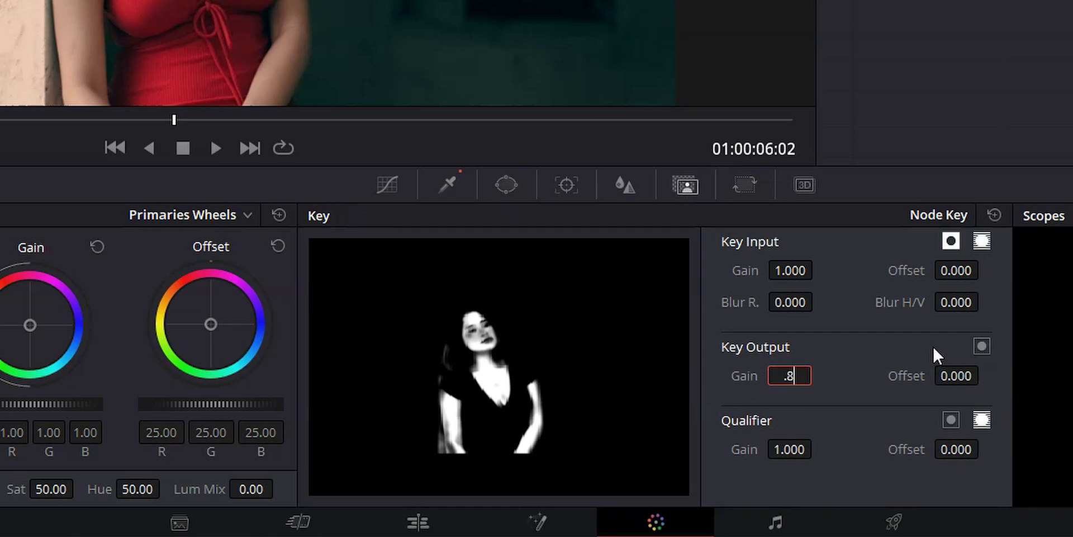
key("Return")
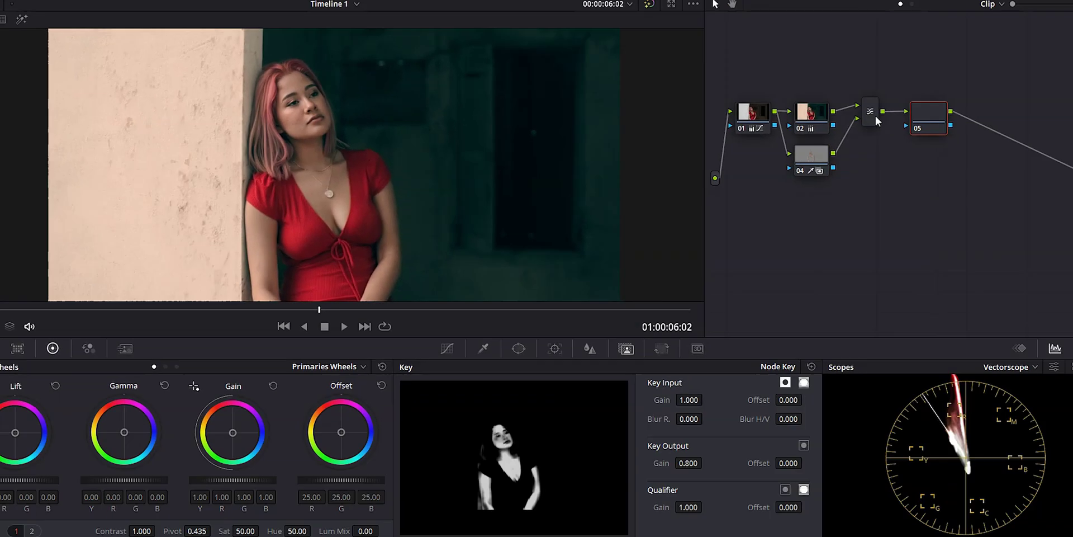
Isolate the red dress on node 05 with the HSL qualifier, using Hue Soft 9.1 and Saturation L. Soft 18.3, and set its saturation to 29.20.
left_click(928, 114)
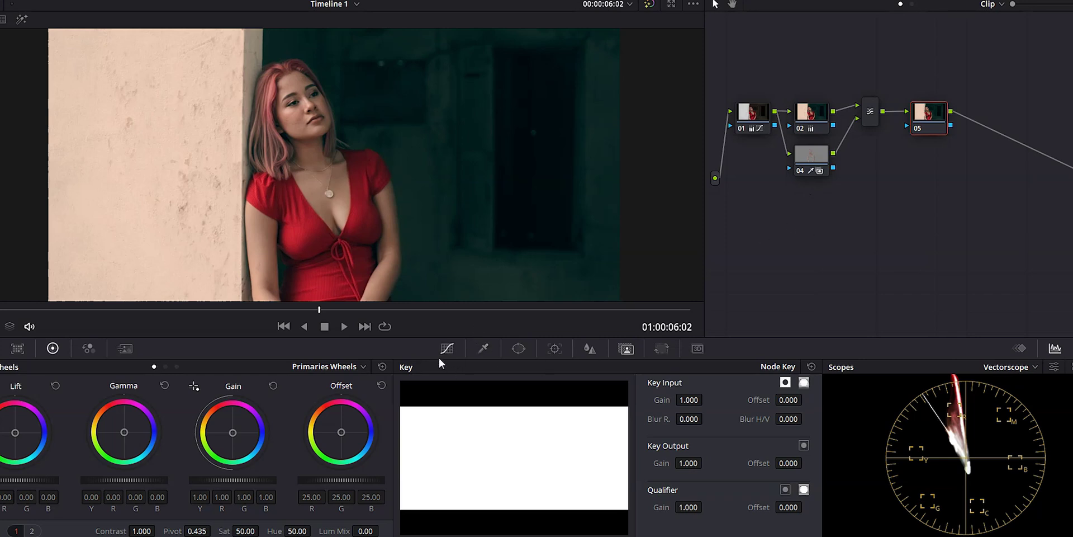
left_click(482, 349)
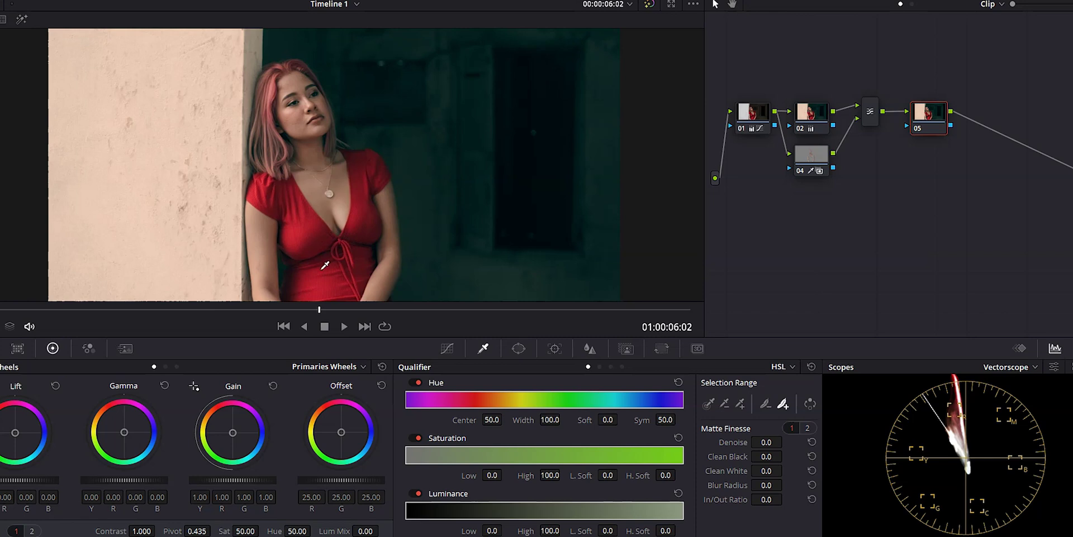
left_click(21, 20)
left_click(300, 235)
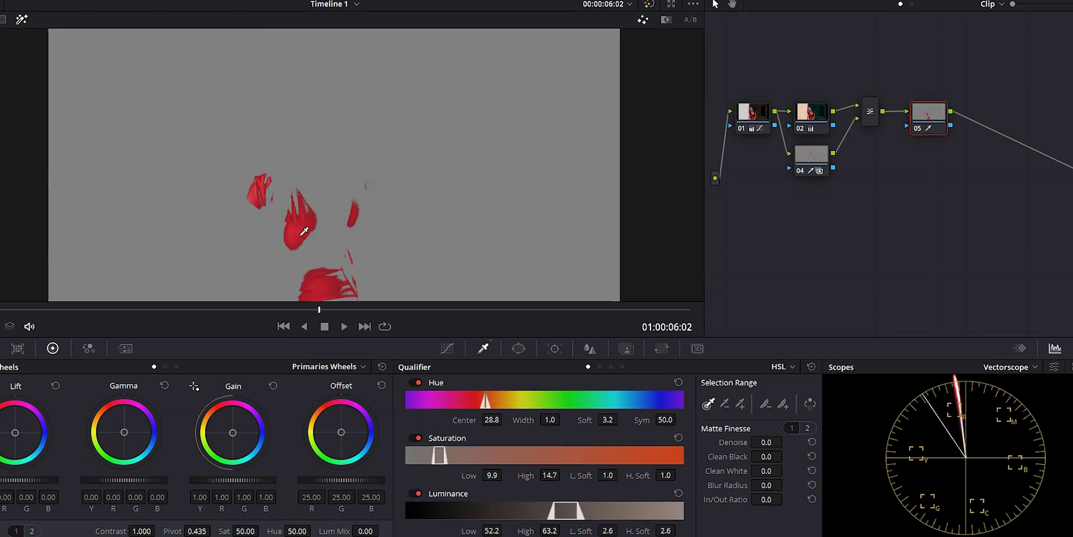
left_click_drag(309, 256, 353, 328)
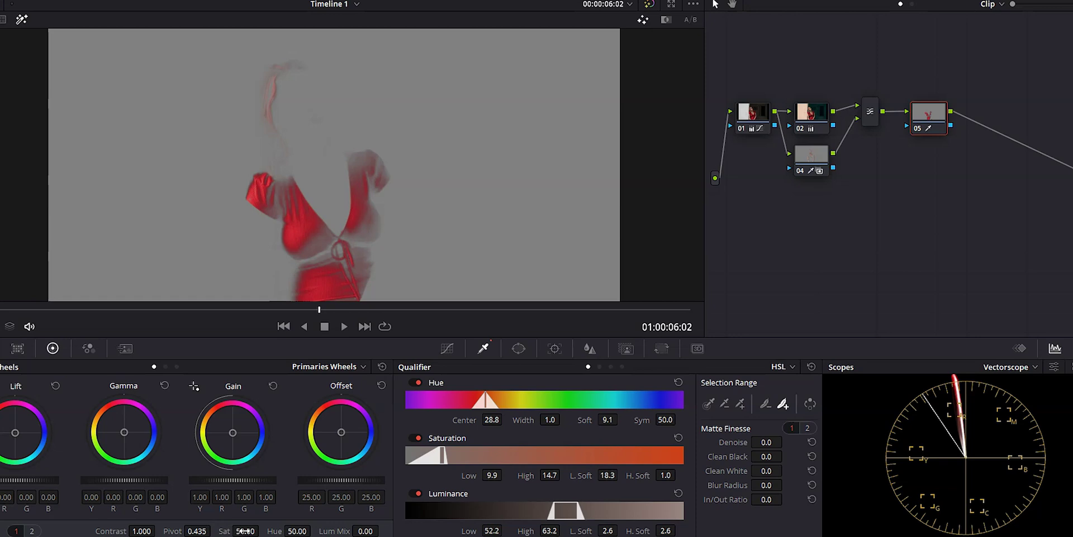
left_click_drag(246, 531, 188, 531)
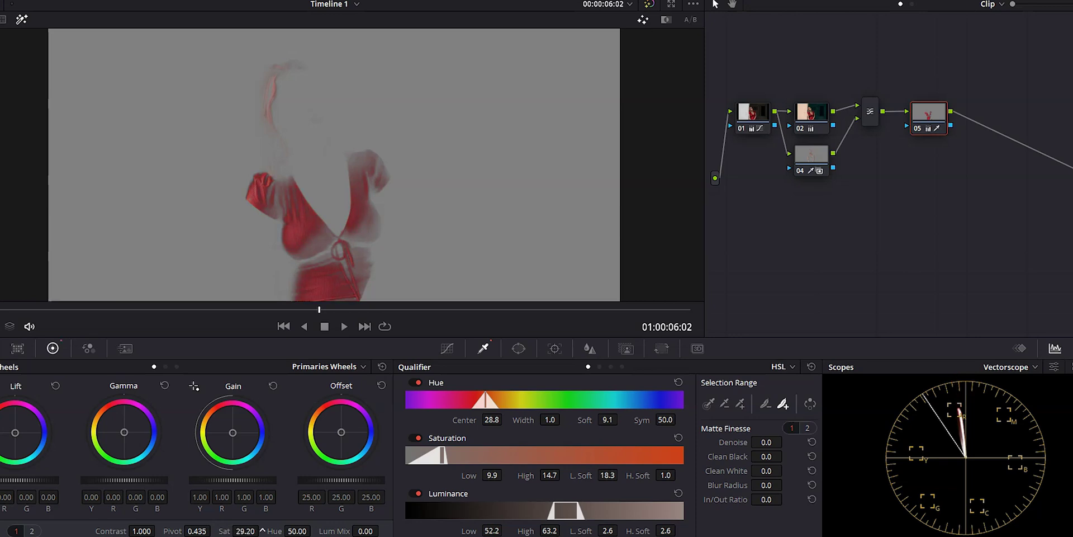
left_click(22, 20)
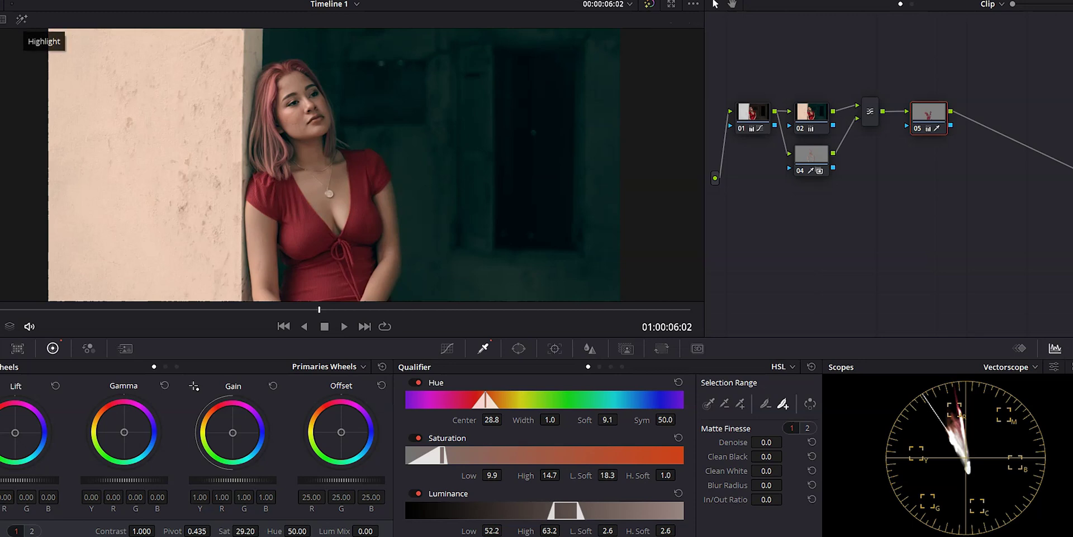
Add serial node 06 and set its contrast to 1.092 with the custom curve and the Waveform scope displayed.
key("alt+s")
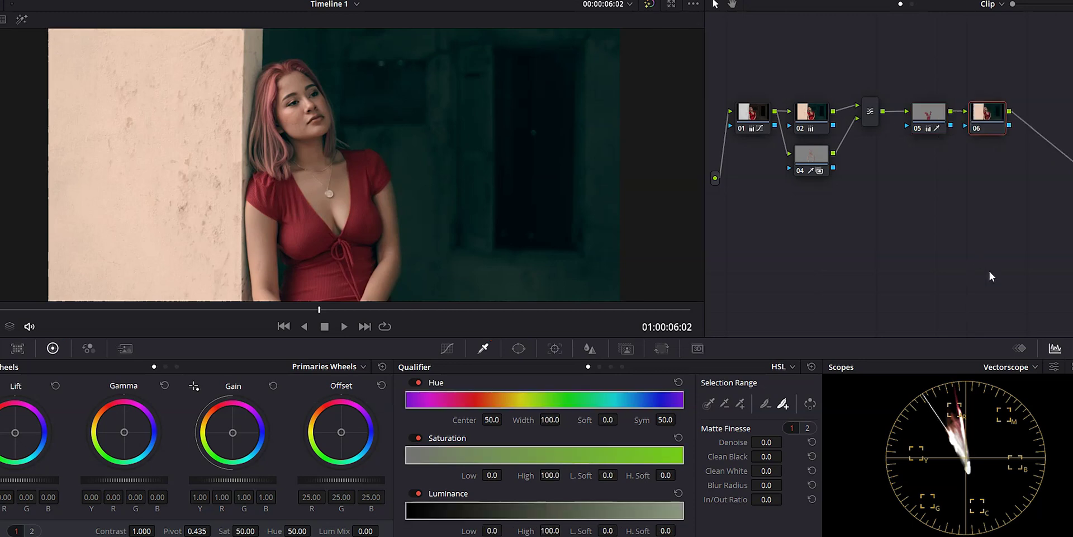
left_click(446, 348)
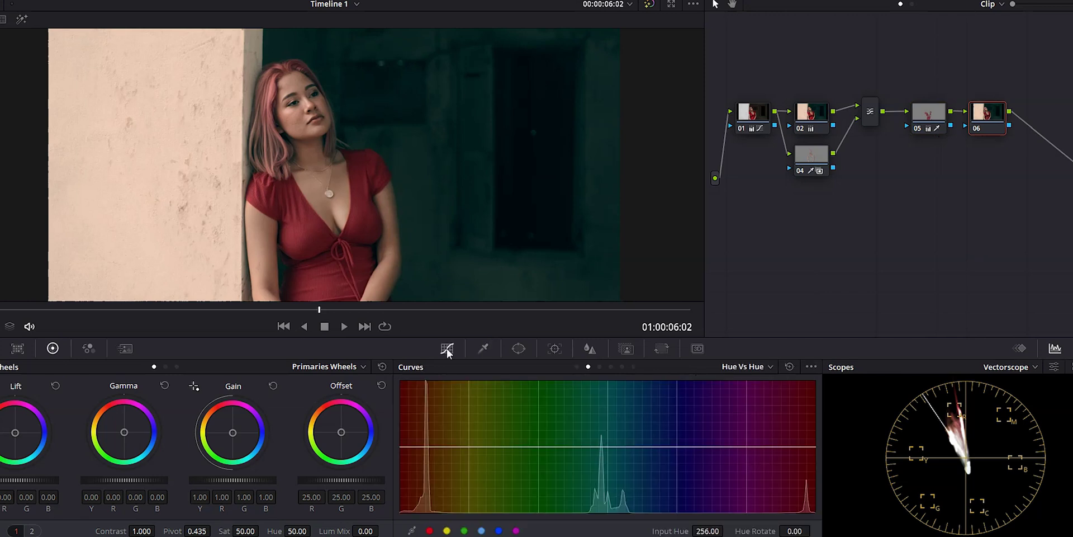
left_click(577, 366)
left_click(1021, 370)
left_click(1018, 397)
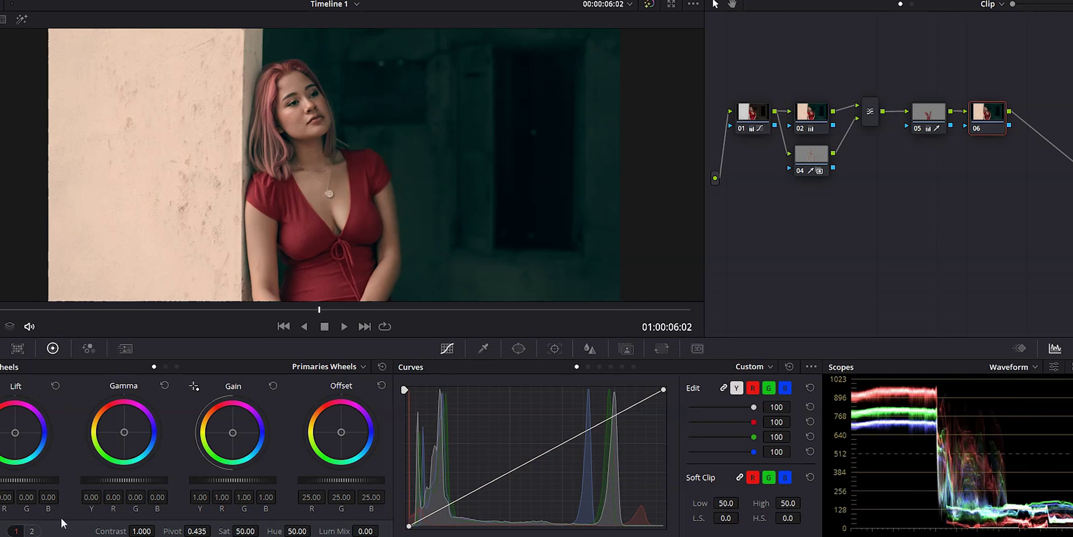
left_click_drag(158, 529, 158, 528)
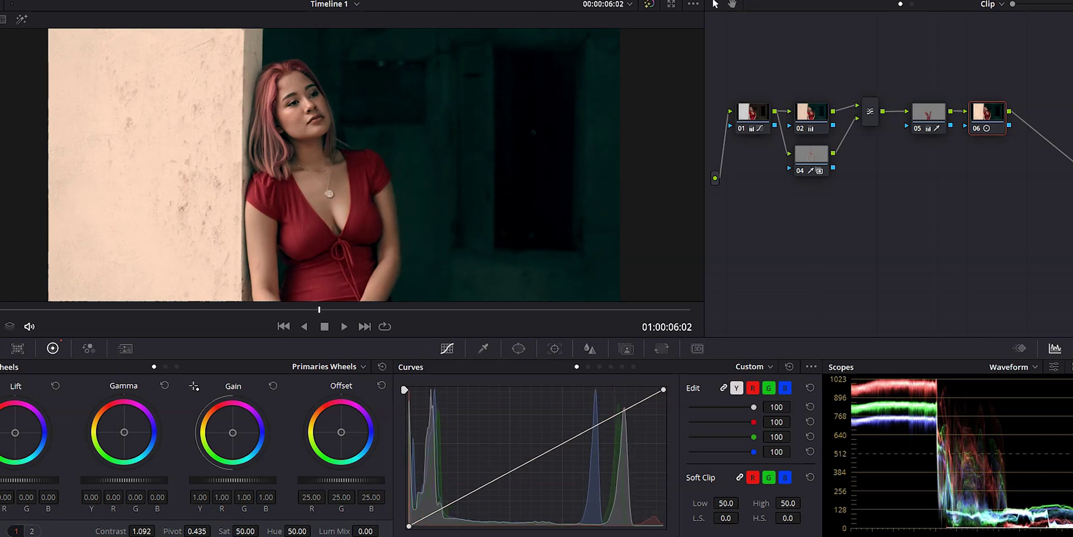
Add serial node 07 and pull the darkest end of its Lum Vs Sat curve down to desaturate the shadows.
key("alt+s")
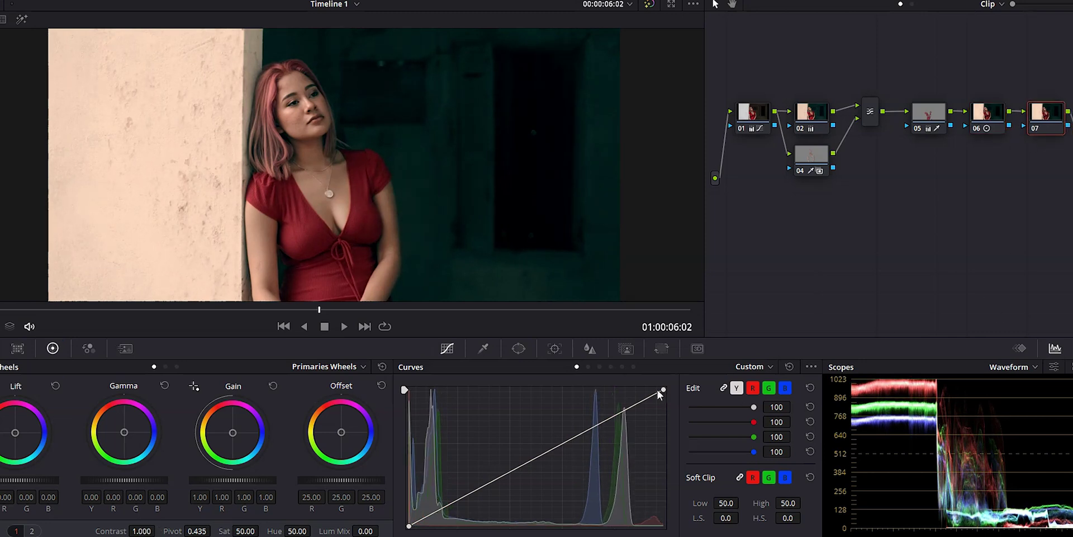
left_click(621, 367)
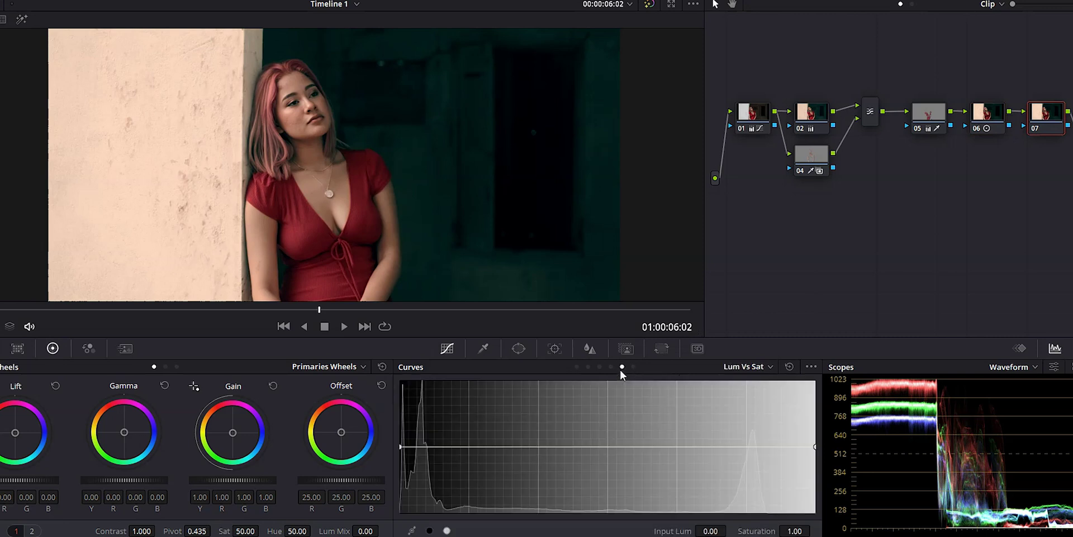
left_click(401, 451)
left_click_drag(402, 450, 402, 510)
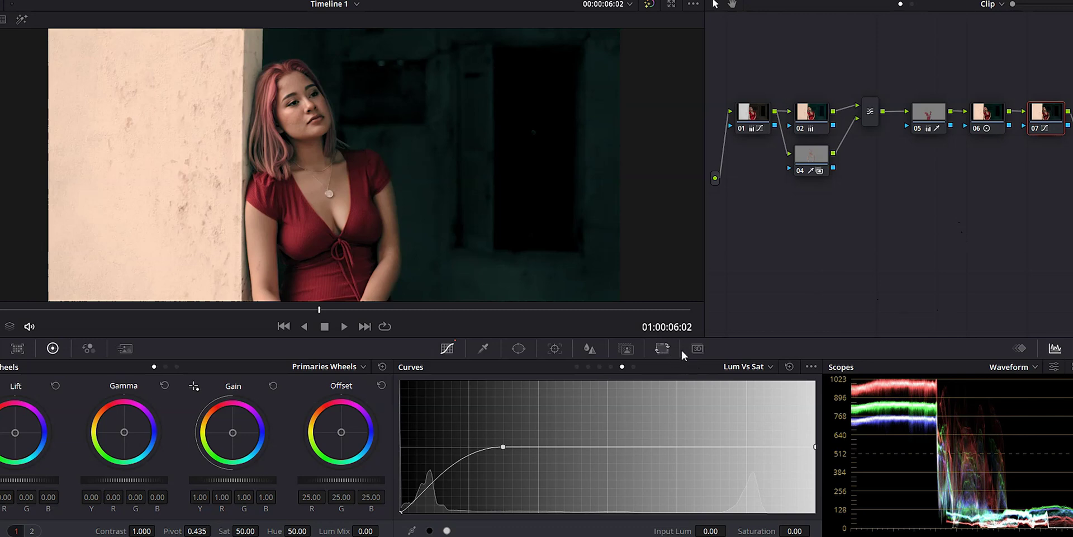
Crop 148 from both the top and bottom of the image in Edit Sizing, and toggle the whole grade off and on to compare.
left_click(662, 348)
left_click(752, 455)
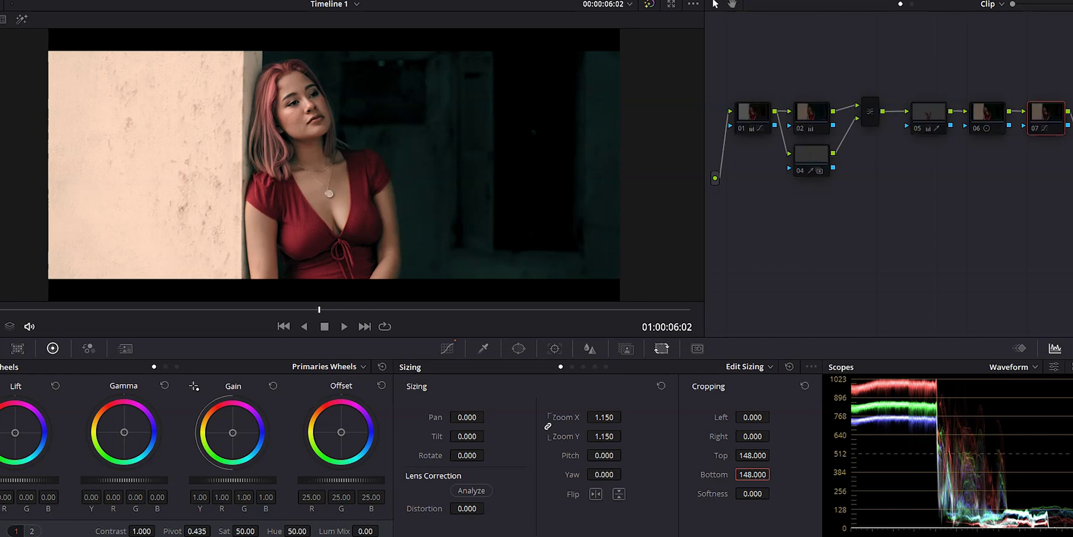
key("shift+d")
key("shift+d")
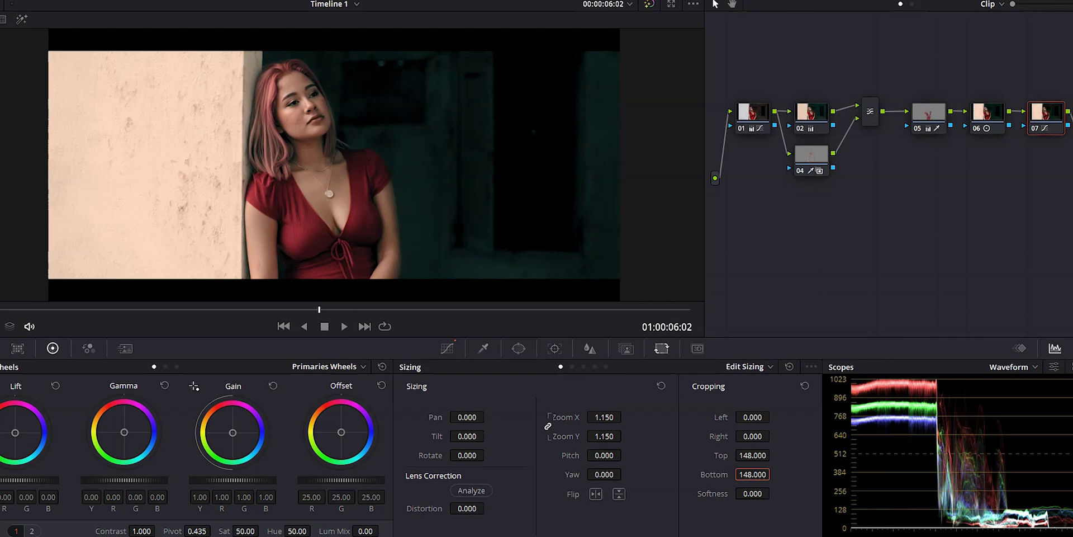